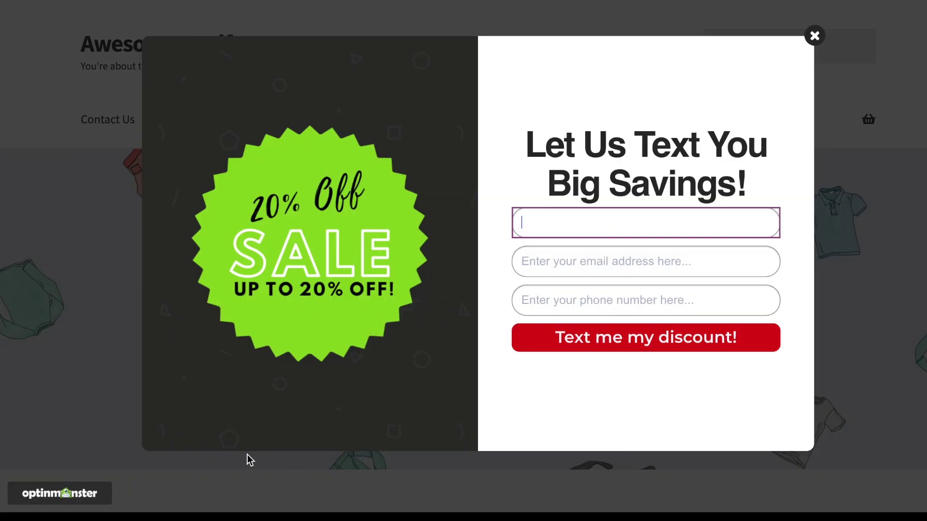
Step: Enter a visitor's name, email address and phone number in the live SMS popup form
type("arah")
key("Tab")
type("sarah")
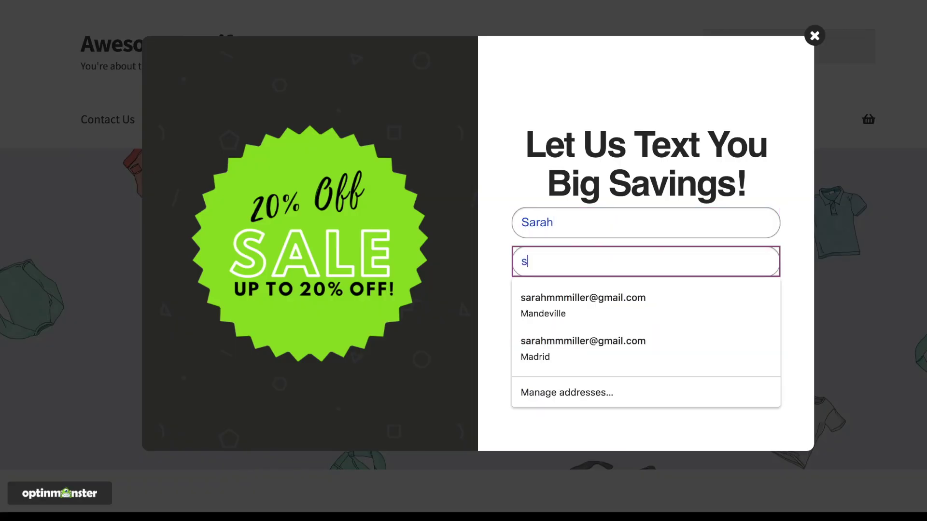
type("@ex")
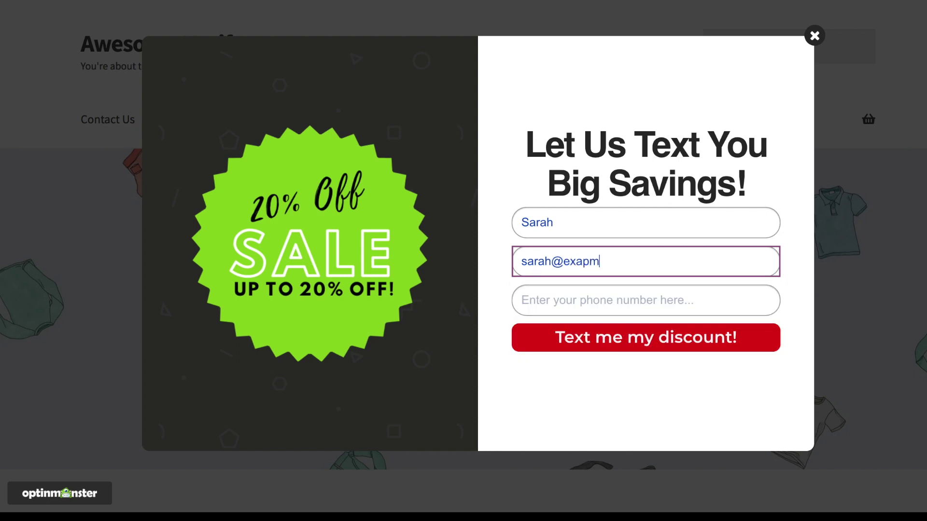
type("ample.com")
key("Tab")
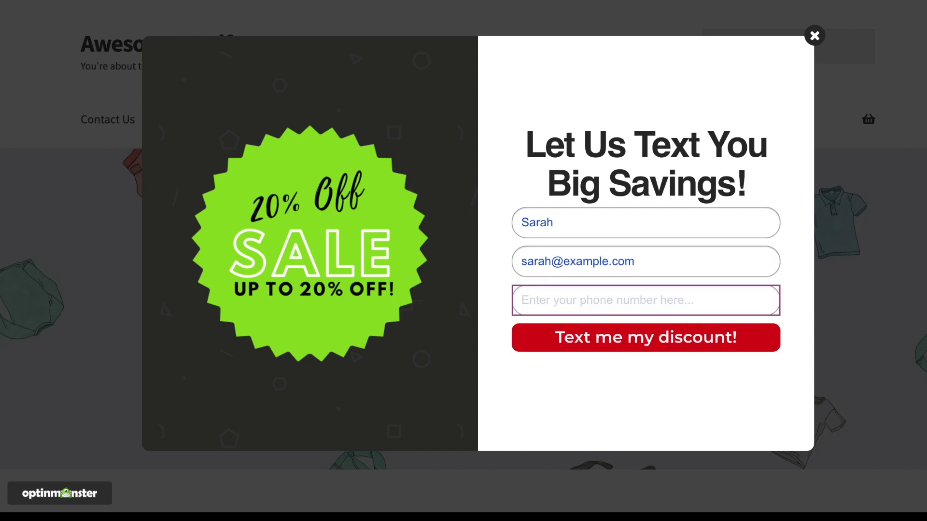
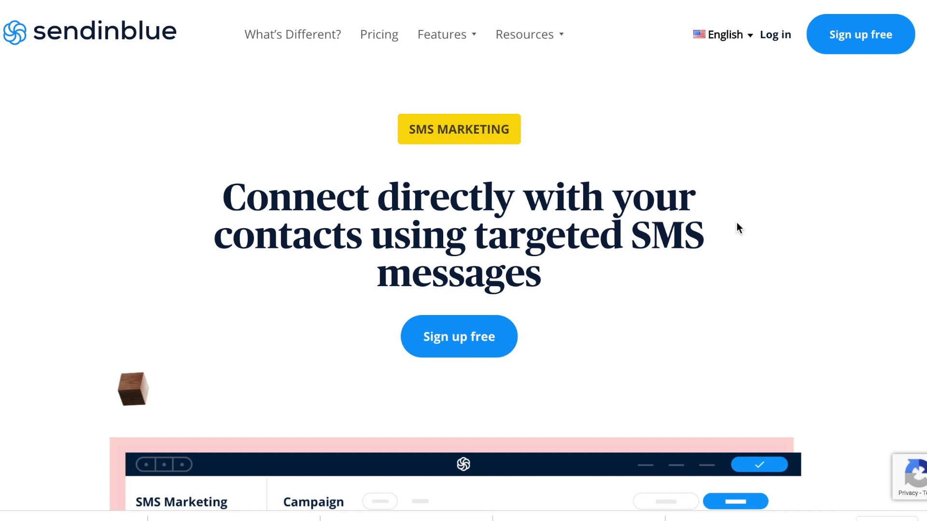
Step: Widen the sale badge image to 66% and open the OptinMonster pricing plans
scroll(737, 227, "down", 5)
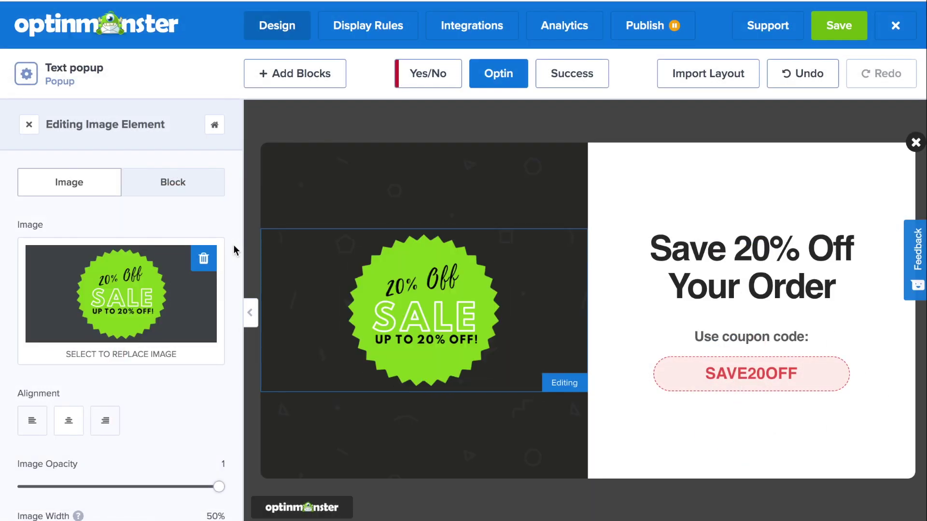
scroll(209, 357, "down", 1)
left_click(121, 492)
left_click_drag(121, 492, 165, 489)
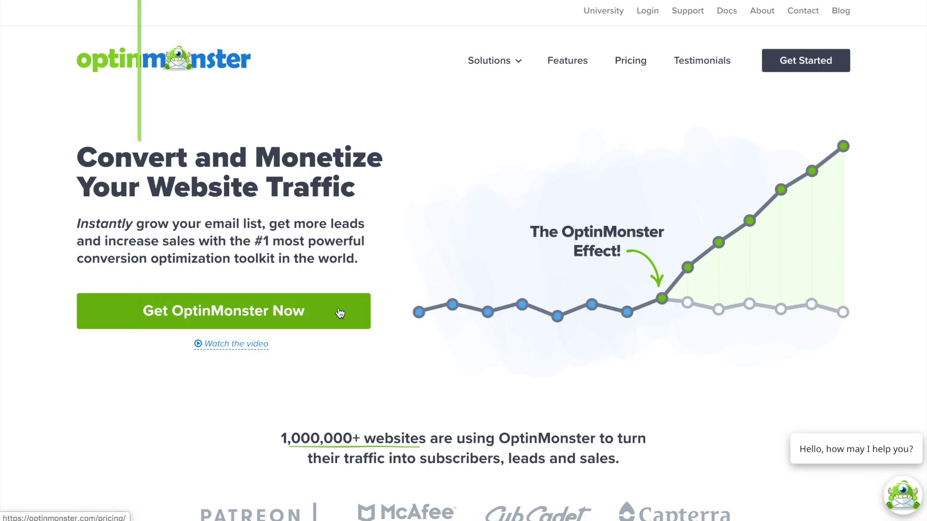
left_click(340, 313)
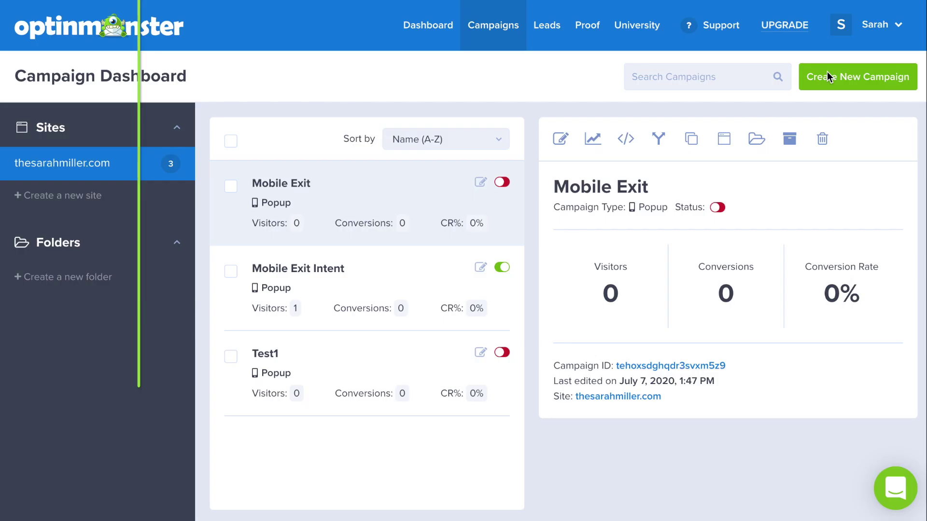
Step: Start a new popup campaign from the Abandoning Checkout template
left_click(828, 76)
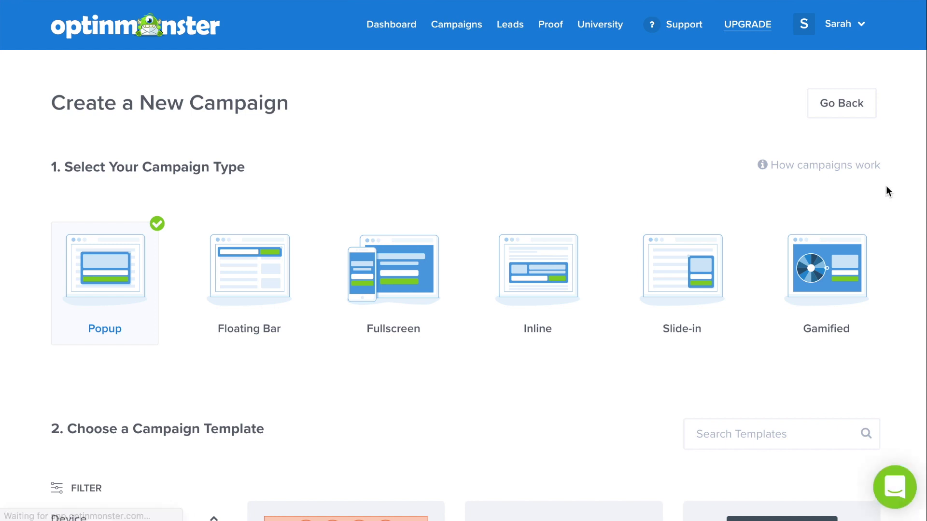
scroll(886, 192, "down", 8)
scroll(887, 189, "down", 20)
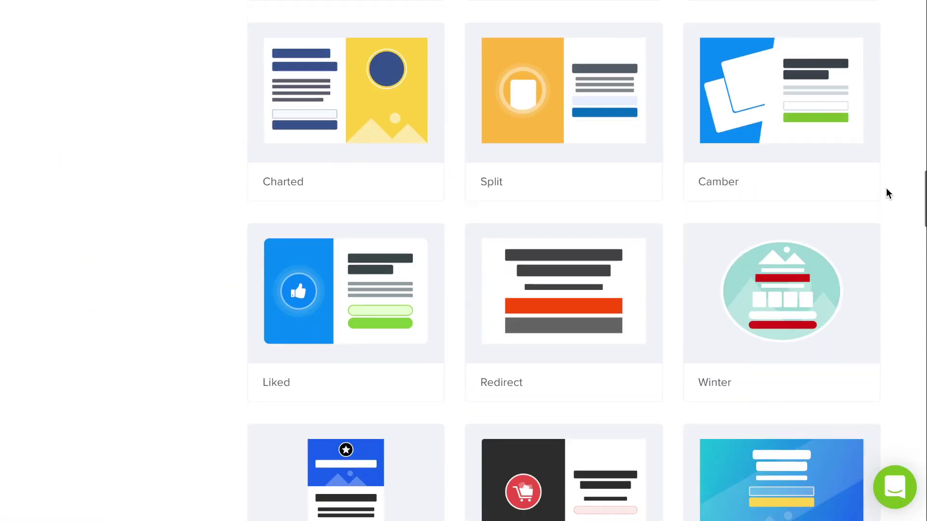
scroll(885, 192, "down", 7)
mouse_move(600, 166)
left_click(590, 149)
Step: Name the campaign 'Text popup', add the Awesome Motif site, and start building
type("Text popup")
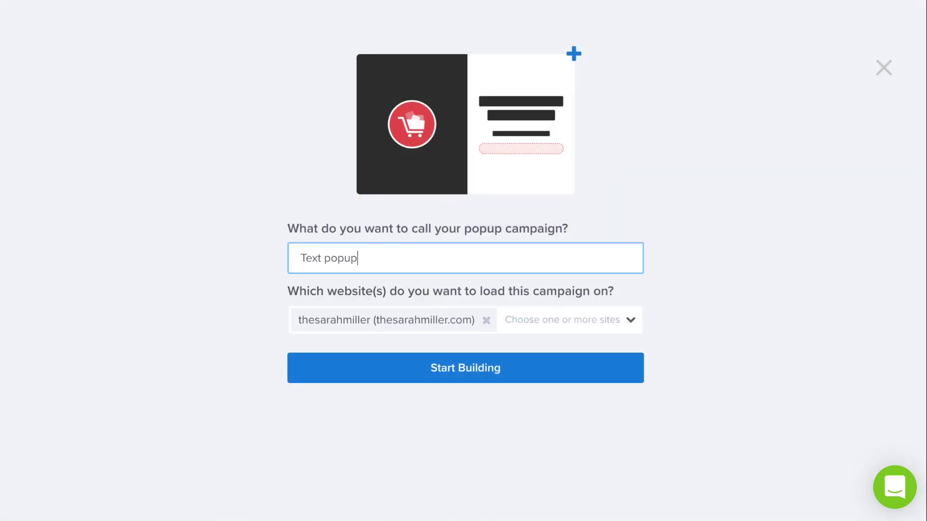
left_click(562, 320)
left_click(459, 344)
left_click(410, 414)
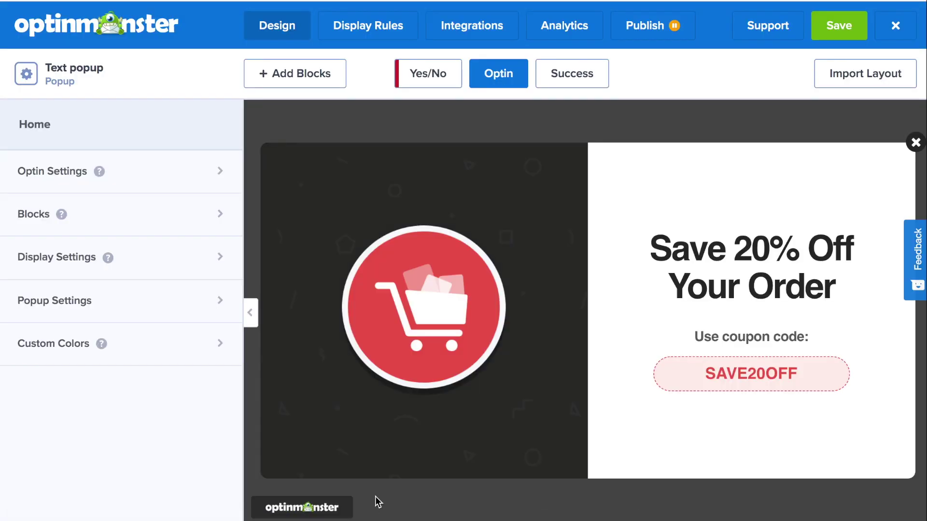
Step: Swap the cart image for the 20% Off SALE badge and widen it to about 74%
left_click(444, 368)
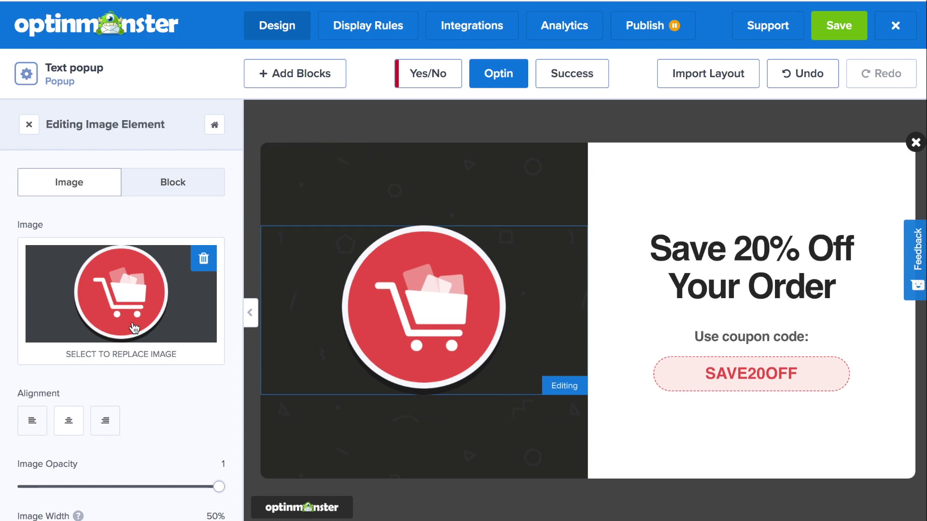
left_click(134, 329)
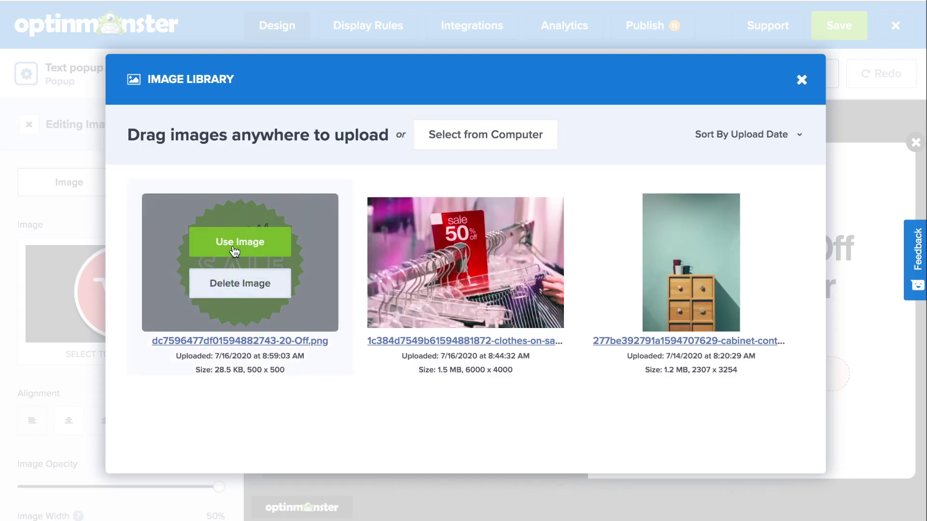
left_click(235, 252)
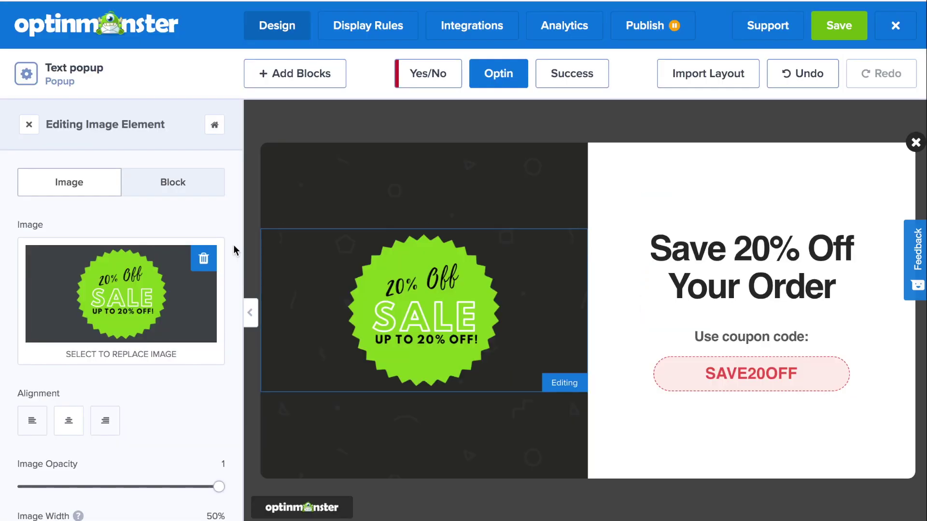
scroll(207, 362, "down", 1)
left_click_drag(121, 493, 173, 491)
left_click(762, 270)
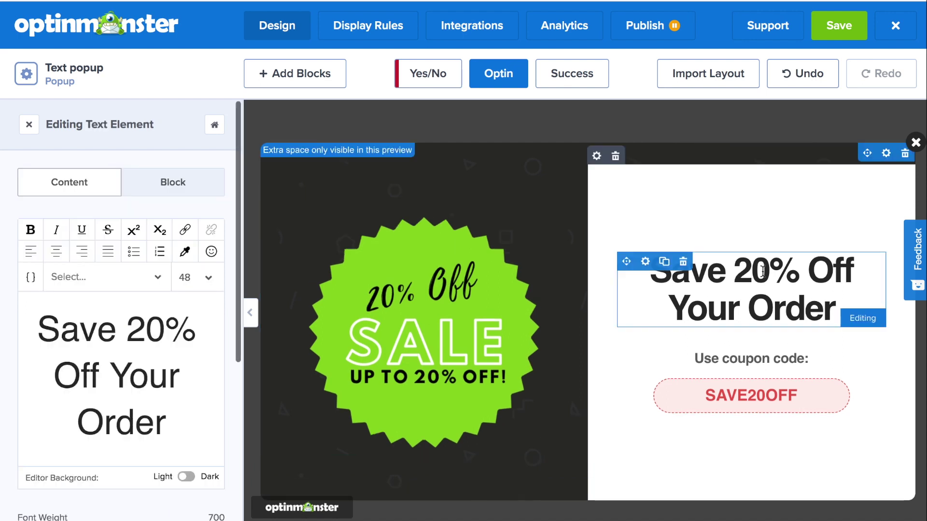
Step: Change the headline to 'Let Us Text You Big Savings!'
left_click_drag(166, 425, 38, 341)
type("Let ")
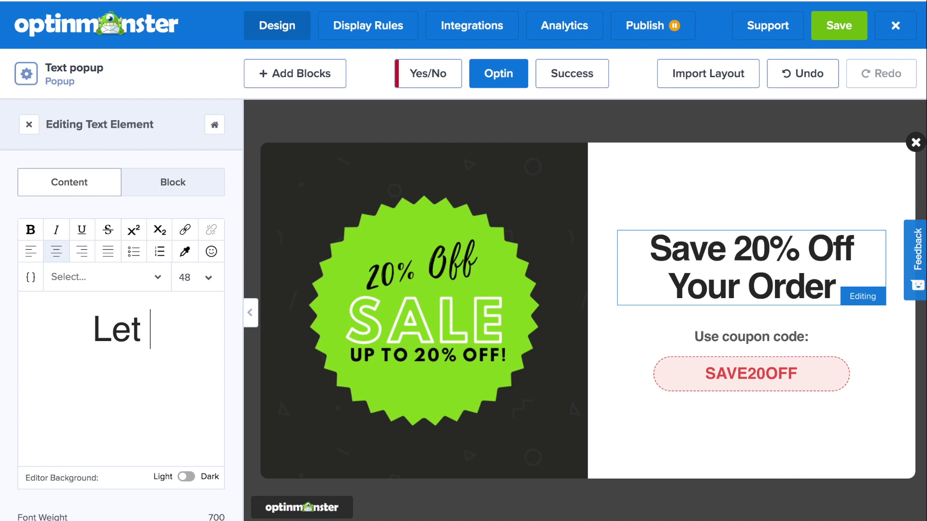
type("us Text ")
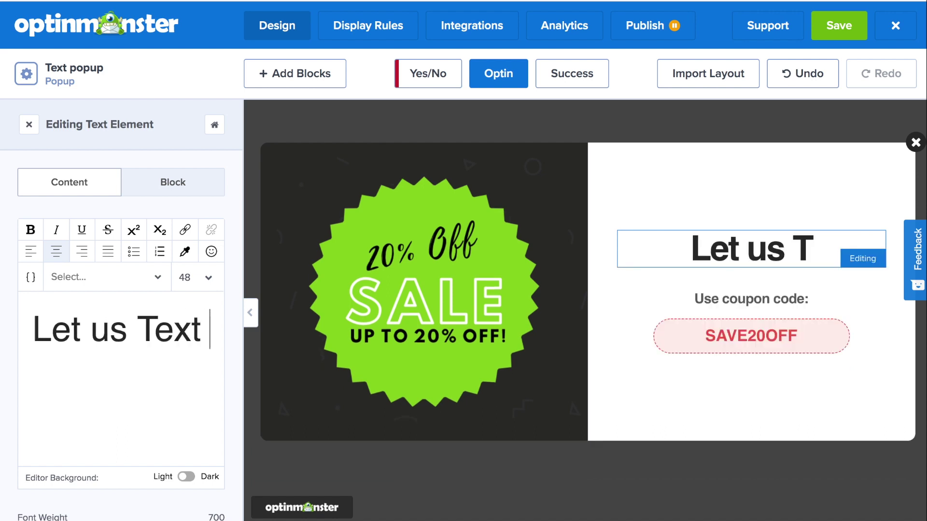
type("You Bi")
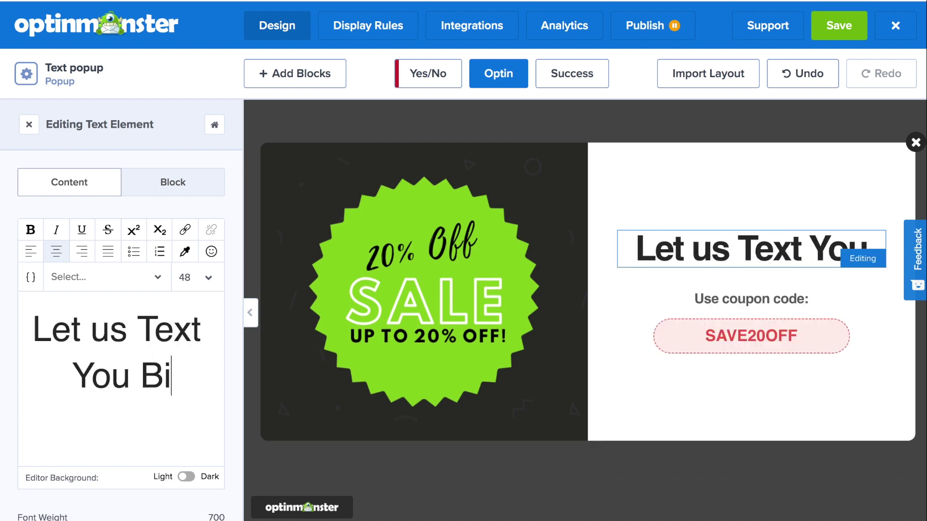
type("g Savings!")
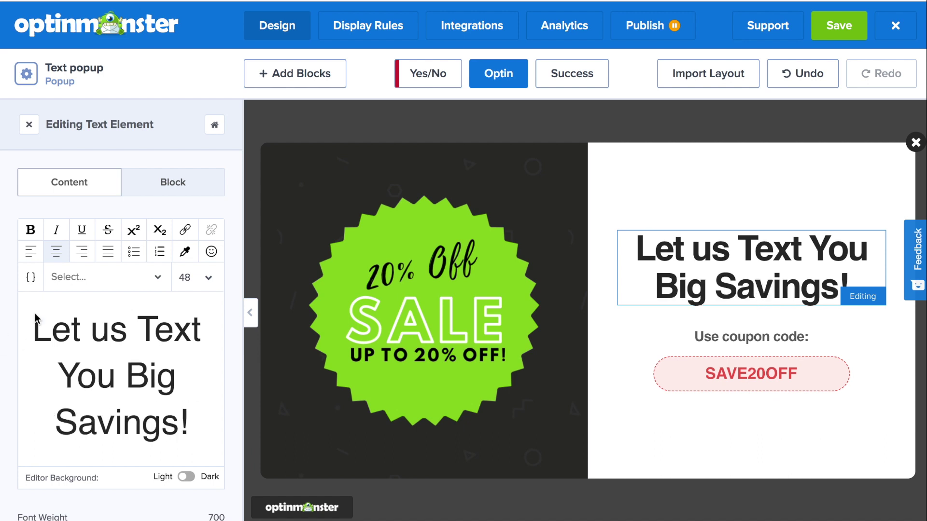
key("BackSpace")
type("U")
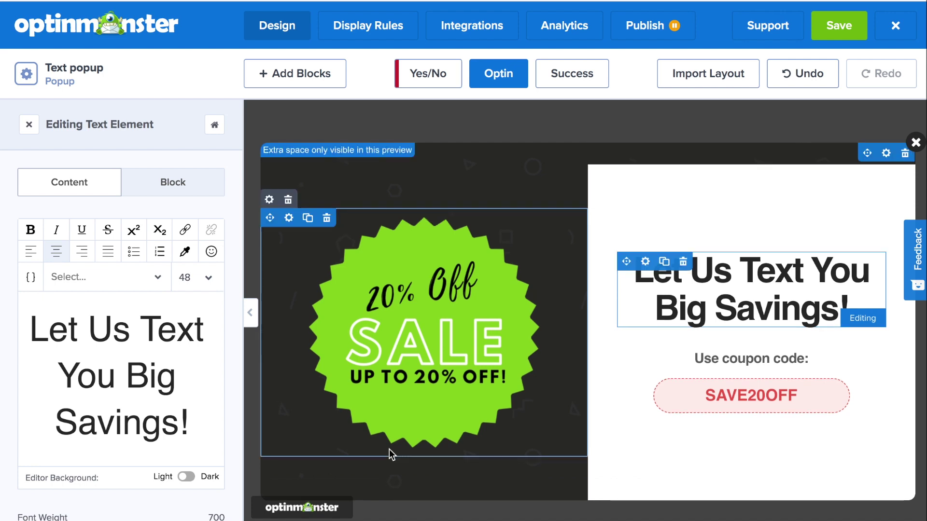
Step: Delete the 'Use coupon code:' text and the SAVE20OFF coupon box
left_click(684, 360)
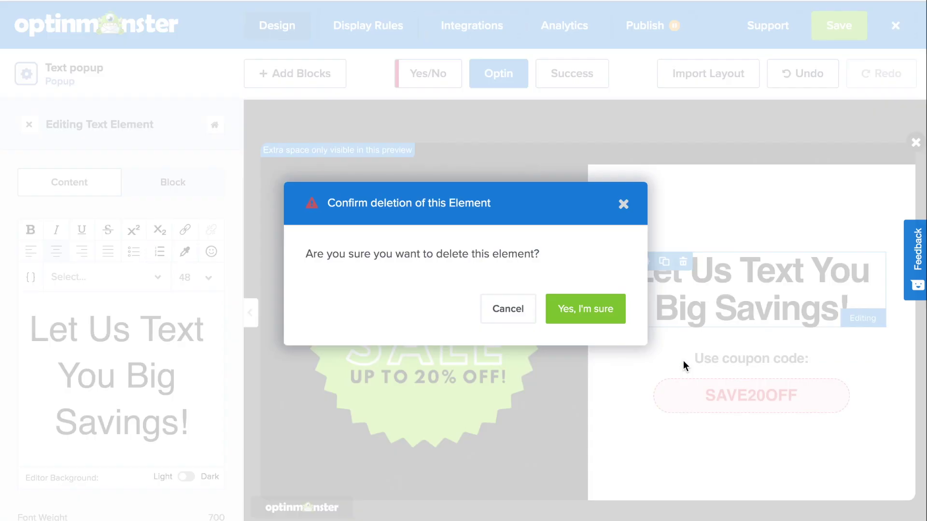
left_click(603, 311)
left_click(682, 345)
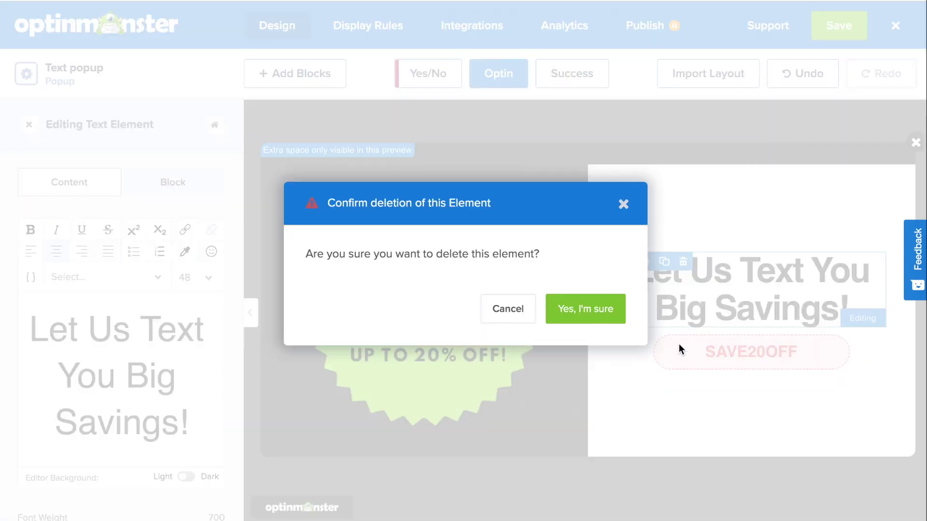
left_click(597, 311)
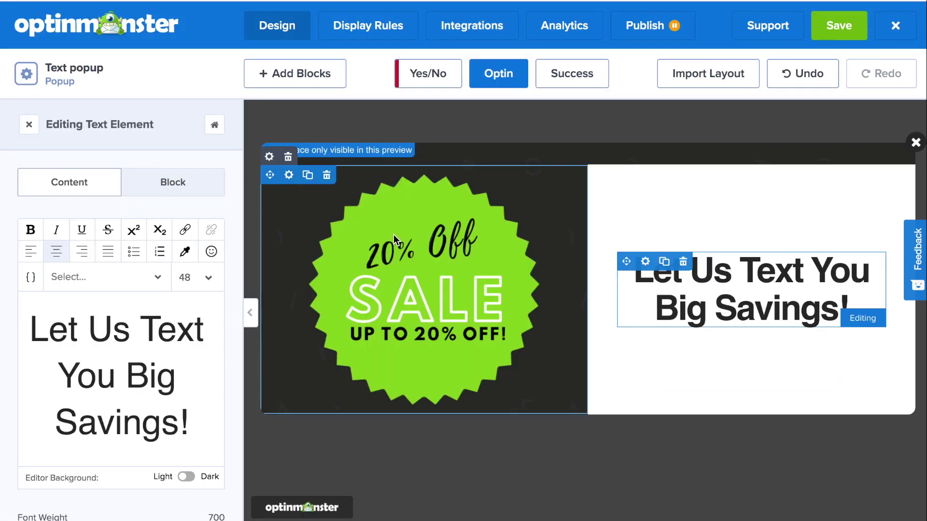
Step: Add an optin fields block under the headline and remove its privacy text line
left_click(288, 74)
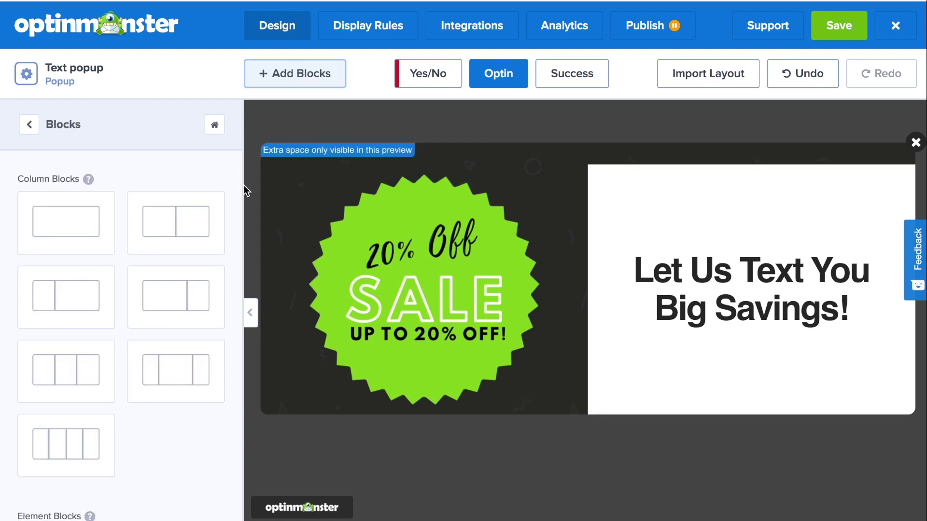
scroll(240, 202, "down", 5)
scroll(240, 203, "down", 3)
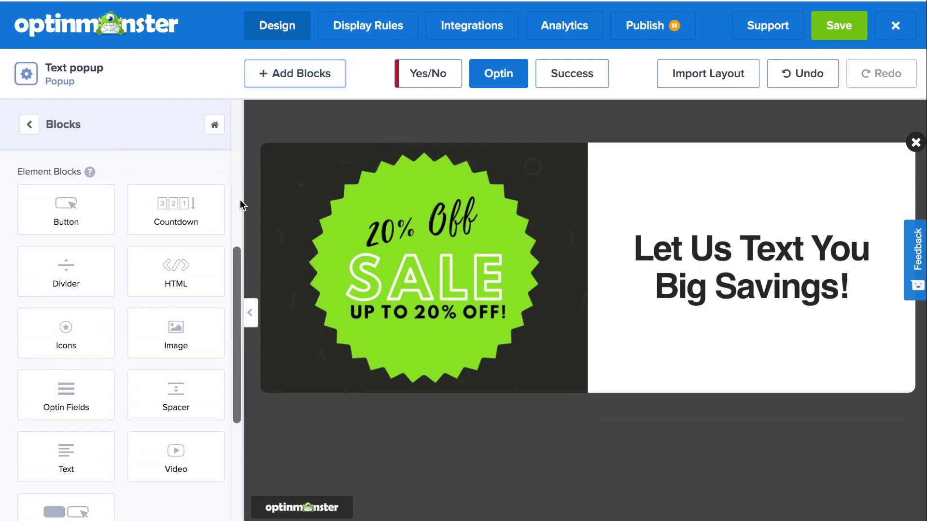
left_click_drag(57, 336, 714, 287)
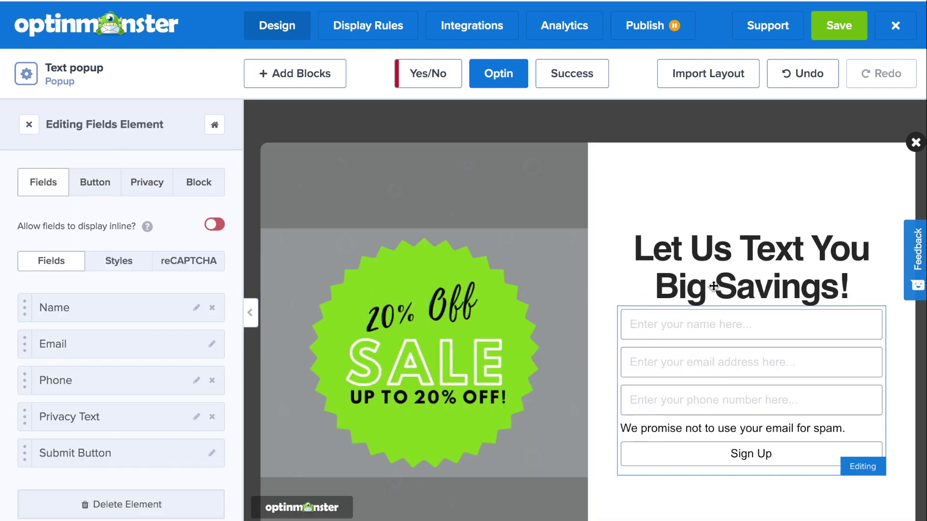
left_click(212, 417)
Step: Round the form fields' corners with a border radius of 20
scroll(203, 412, "down", 2)
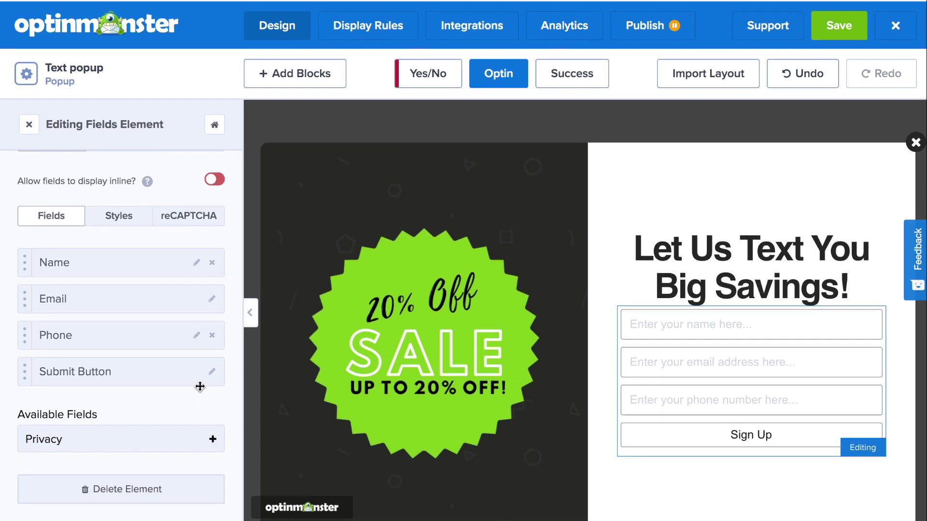
left_click(128, 218)
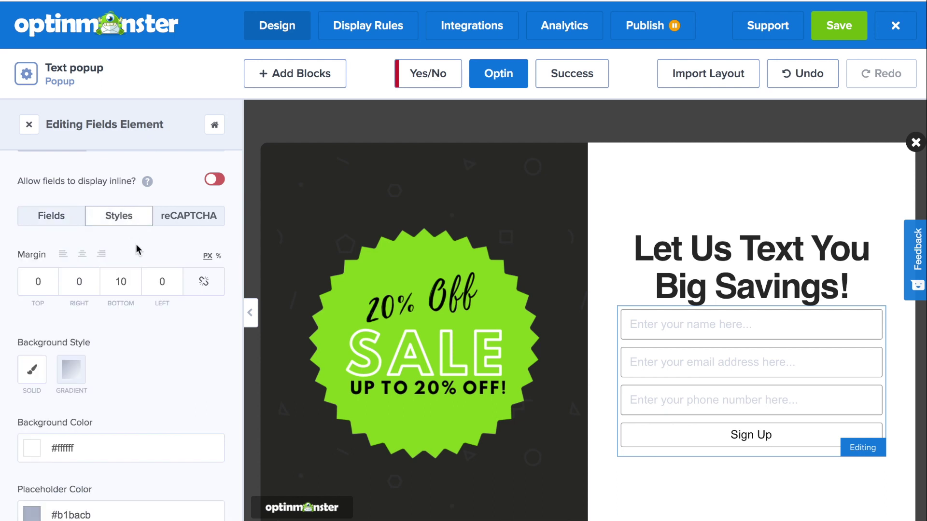
scroll(139, 248, "down", 2)
scroll(140, 253, "down", 7)
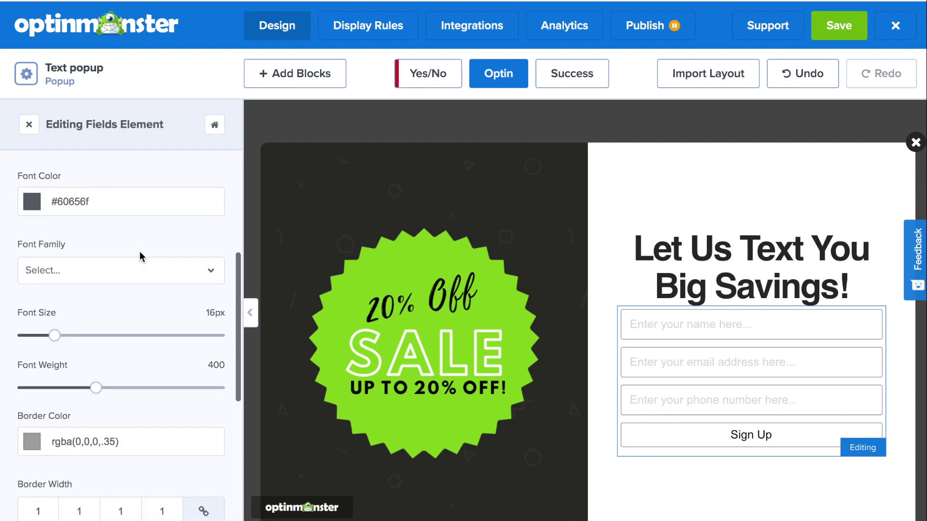
scroll(140, 253, "down", 5)
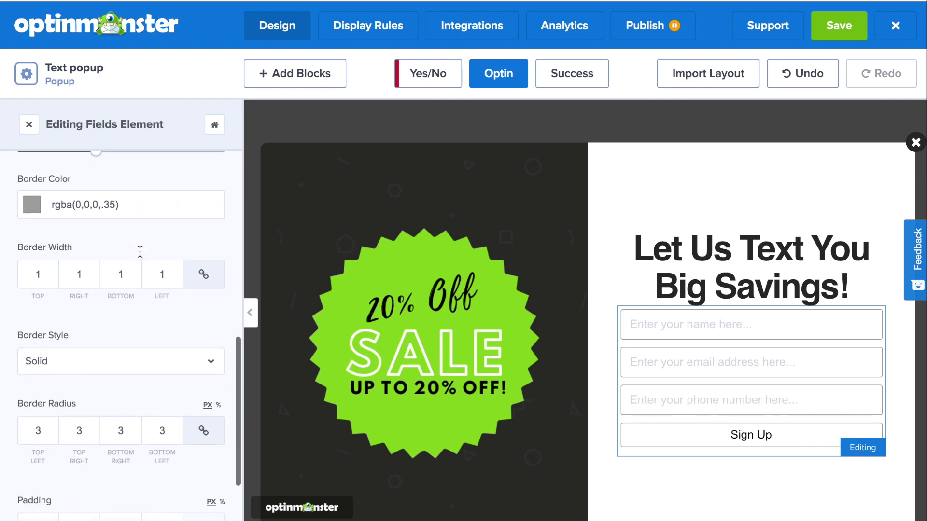
scroll(140, 252, "down", 1)
double_click(36, 350)
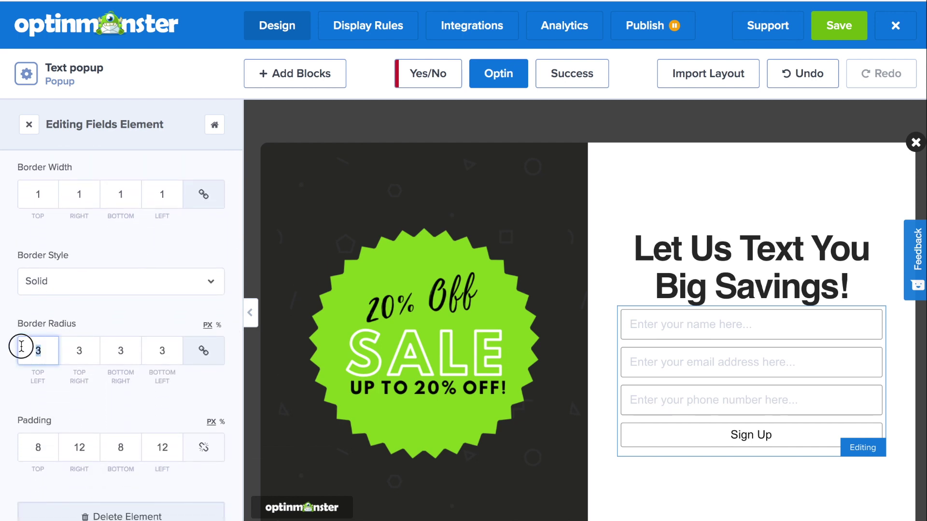
type("20")
scroll(122, 197, "up", 10)
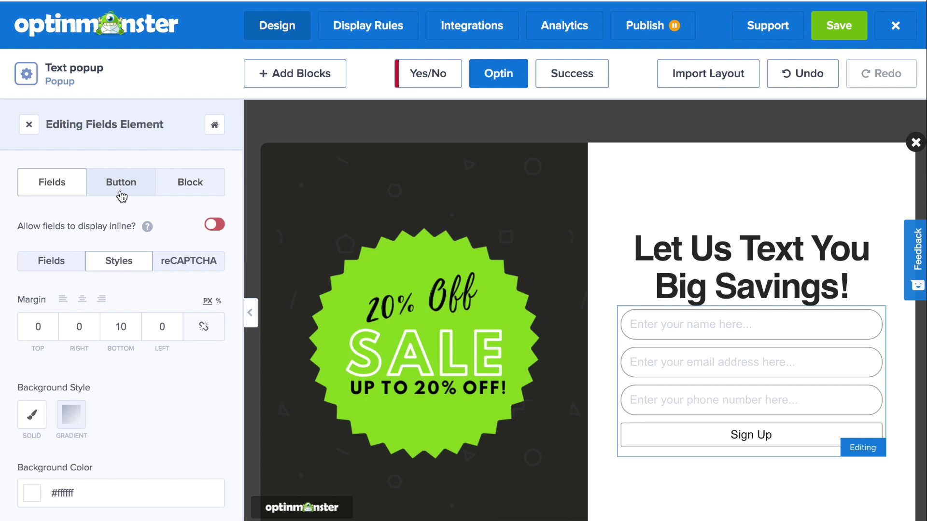
Step: Relabel the button 'Text me my discount!' and give it an opaque red #DF1212 background
left_click(121, 184)
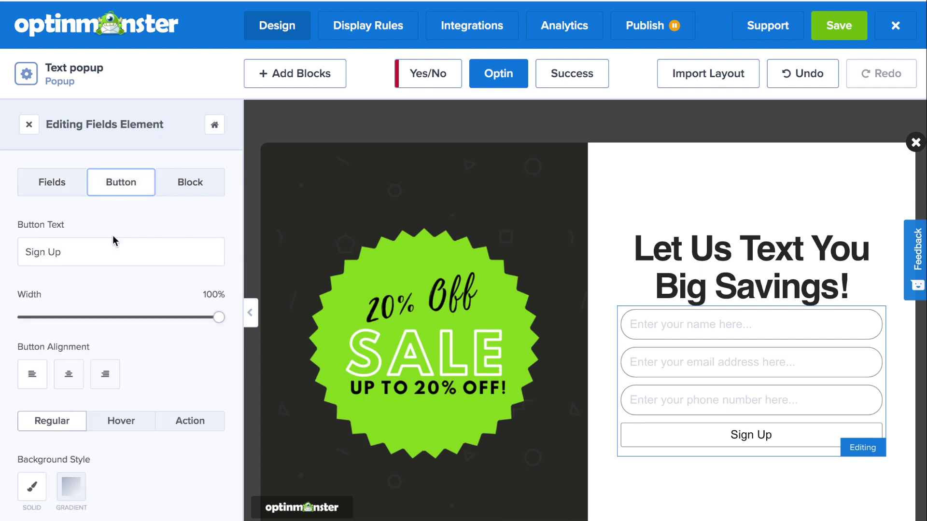
left_click_drag(84, 256, 7, 240)
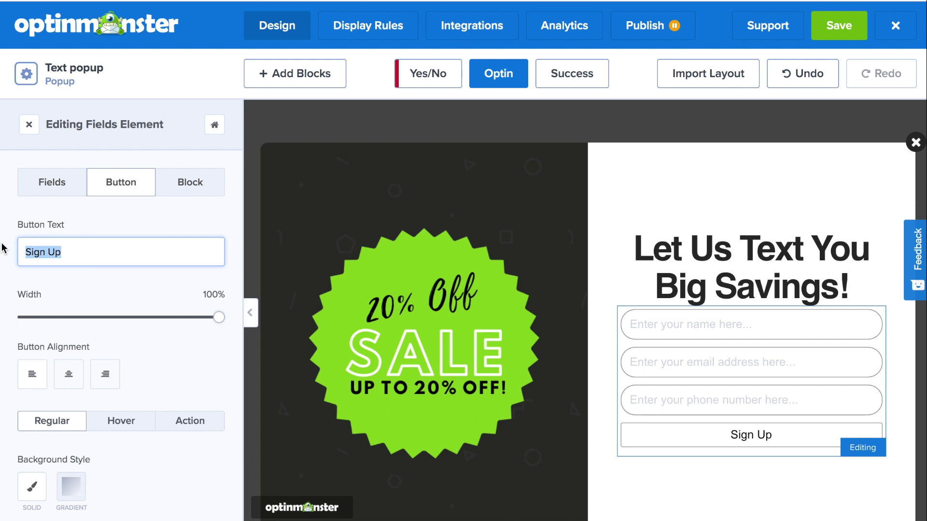
type("Text me my discount!")
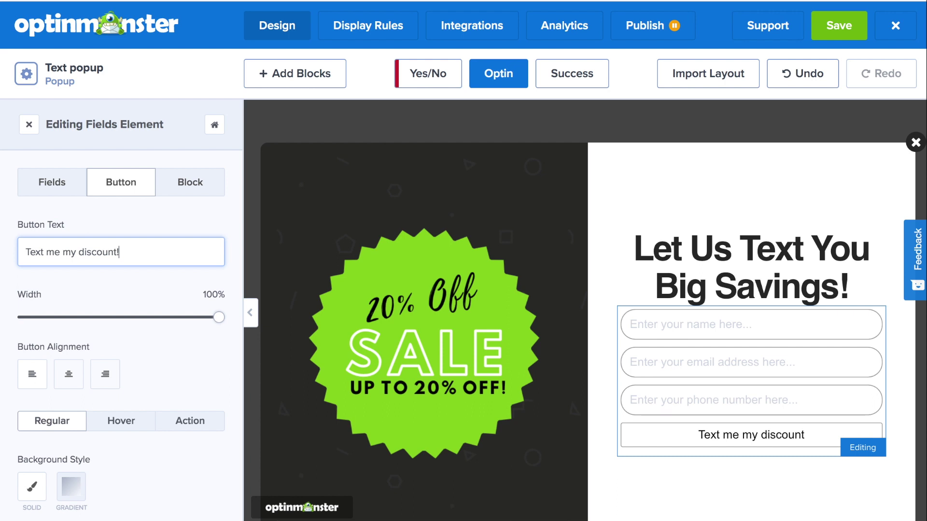
scroll(121, 313, "down", 8)
left_click(32, 238)
left_click(159, 278)
left_click_drag(27, 394, 147, 392)
left_click(187, 287)
Step: Style the button text Montserrat, white, weight 600, with corner radius 10
scroll(124, 424, "down", 3)
left_click(124, 420)
scroll(120, 338, "down", 2)
left_click(32, 238)
left_click(29, 271)
left_click(147, 356)
scroll(174, 310, "down", 12)
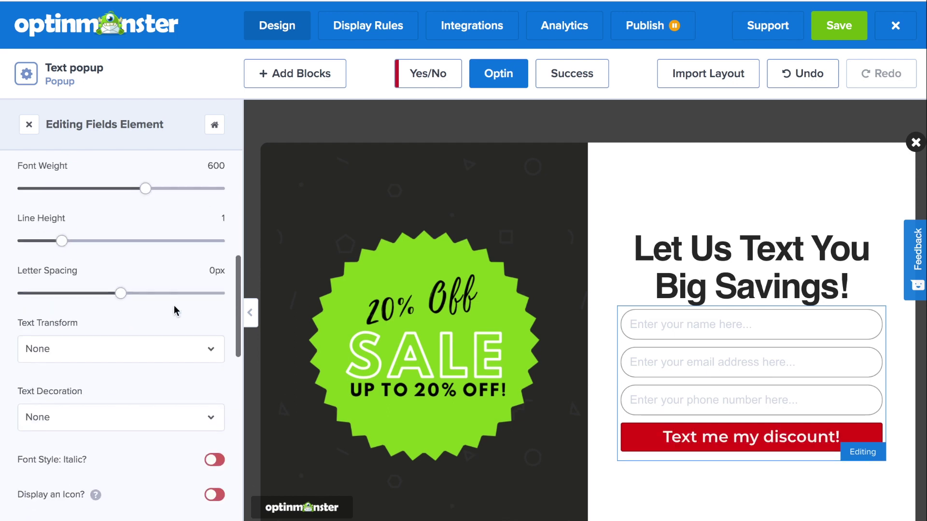
left_click(19, 434)
type("10")
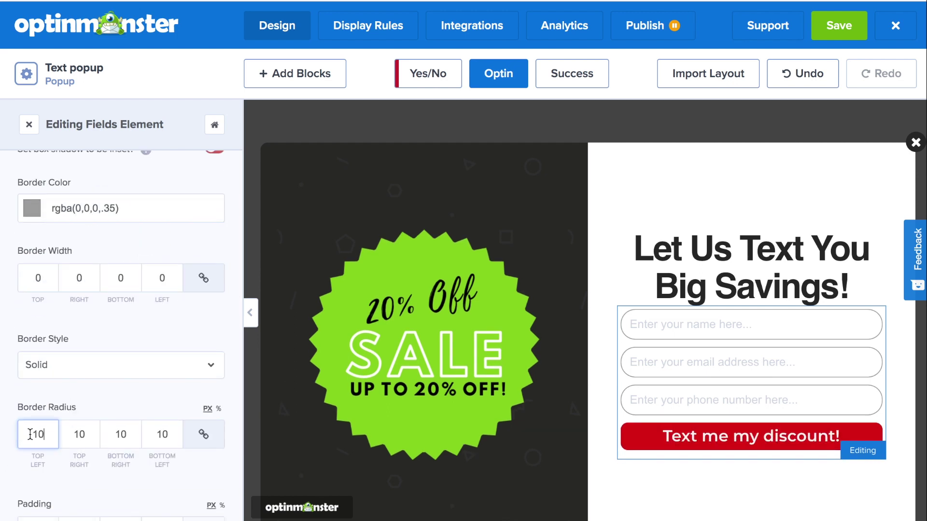
Step: Save the campaign and copy the Optin layout into the Success view
left_click(828, 35)
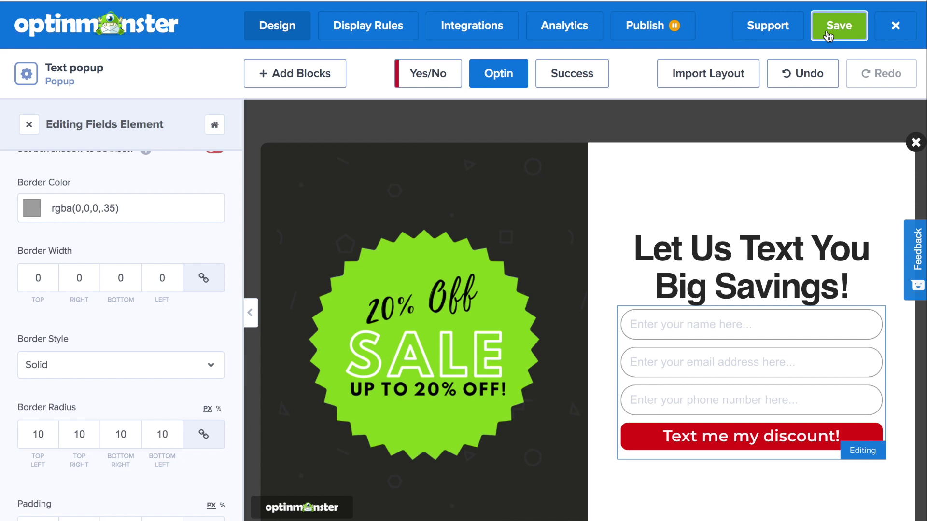
left_click(572, 86)
left_click(582, 370)
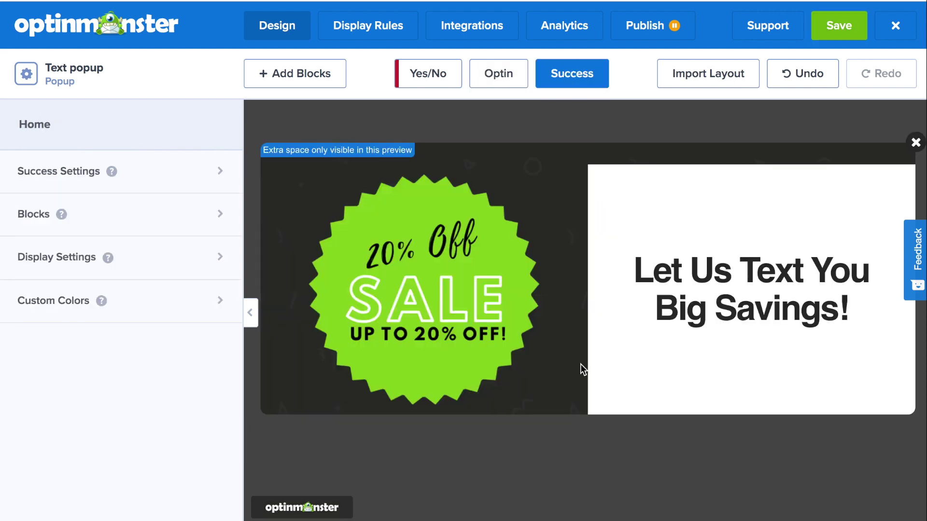
Step: Change the Success headline to 'Check your phone!'
left_click(751, 268)
left_click_drag(189, 425, 23, 340)
type("Check your phone!")
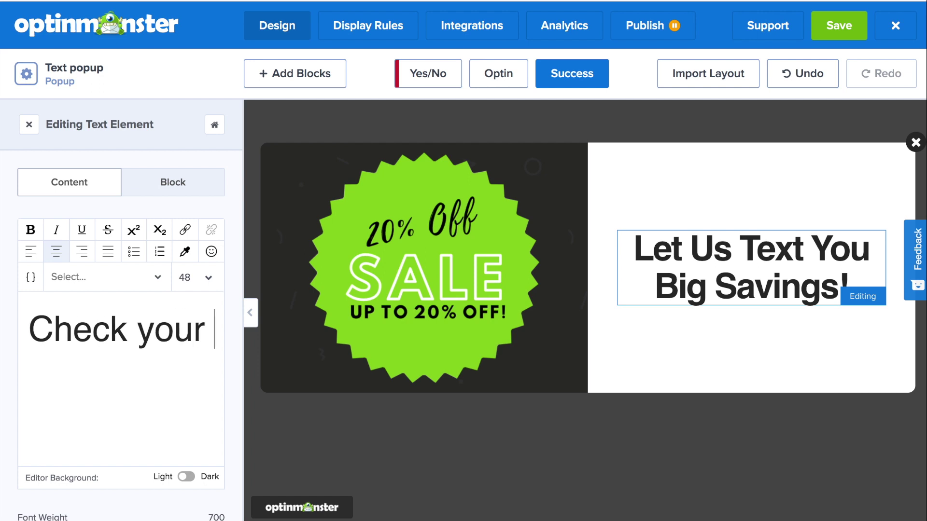
Step: Add a text block reading 'Your 20% Off Coupon should be in your text messages by now' with a wink emoji
left_click(199, 193)
scroll(75, 378, "down", 5)
scroll(133, 399, "down", 4)
left_click_drag(88, 372, 4, 309)
type("Your ")
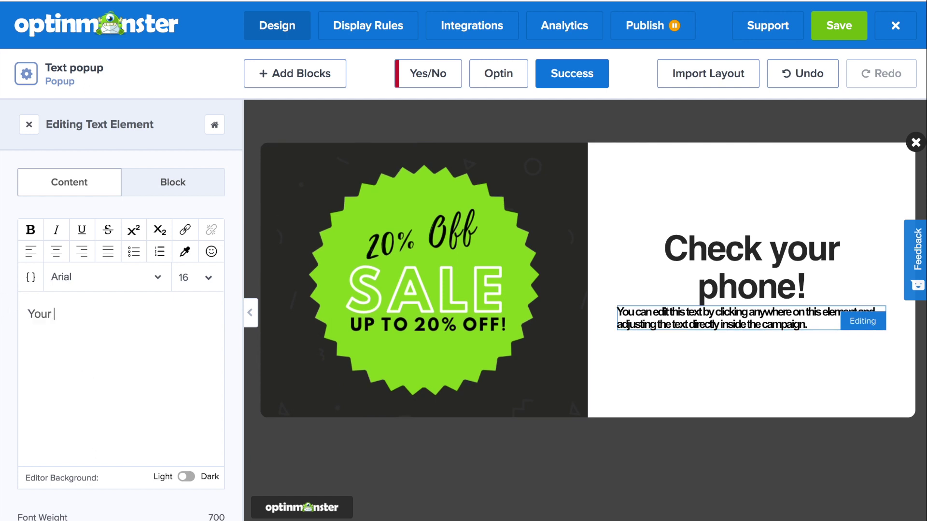
type("20% Off Coupon should be in your text messages by now")
left_click(211, 251)
left_click(142, 283)
Step: Make the message 20px and centred, then save the campaign
triple_click(37, 315)
left_click(207, 277)
scroll(200, 416, "down", 3)
left_click(198, 435)
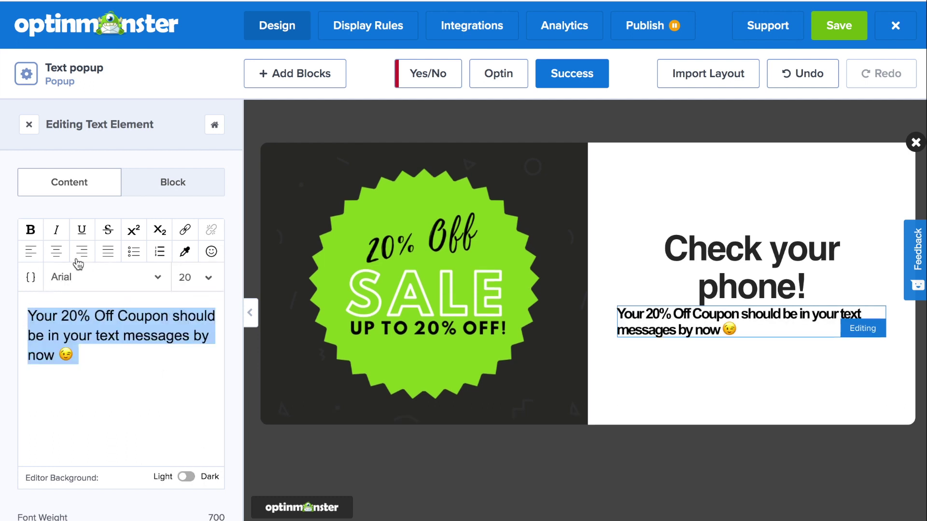
left_click(58, 253)
left_click(857, 32)
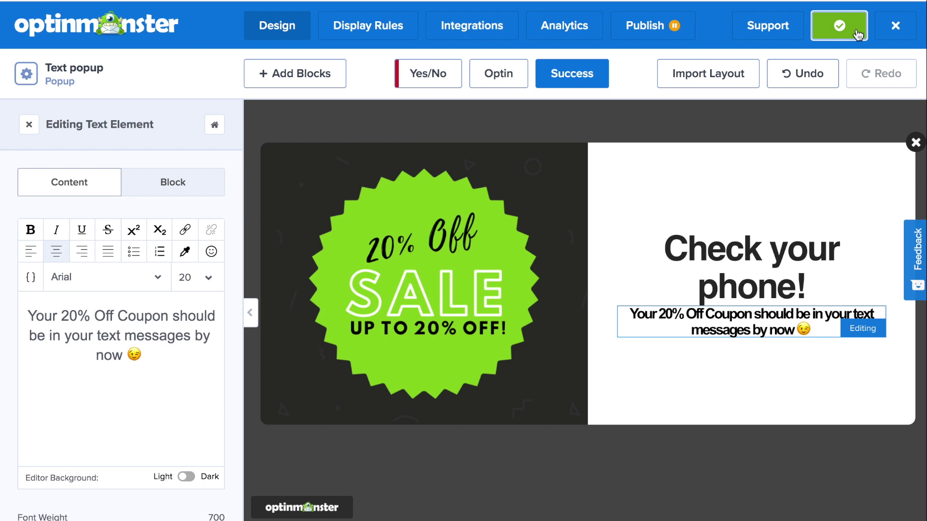
left_click(381, 29)
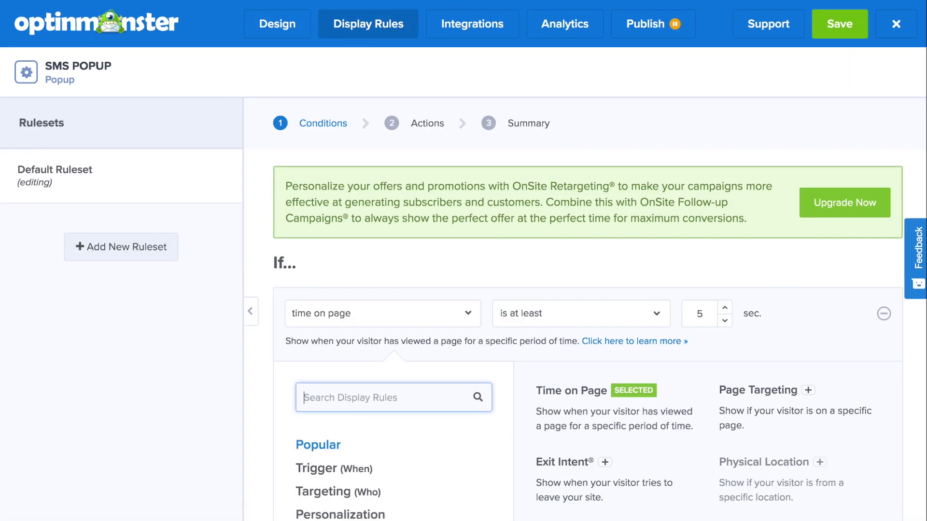
Step: Pick the Exit Intent trigger and show the popup after 30 seconds on page
scroll(592, 228, "down", 2)
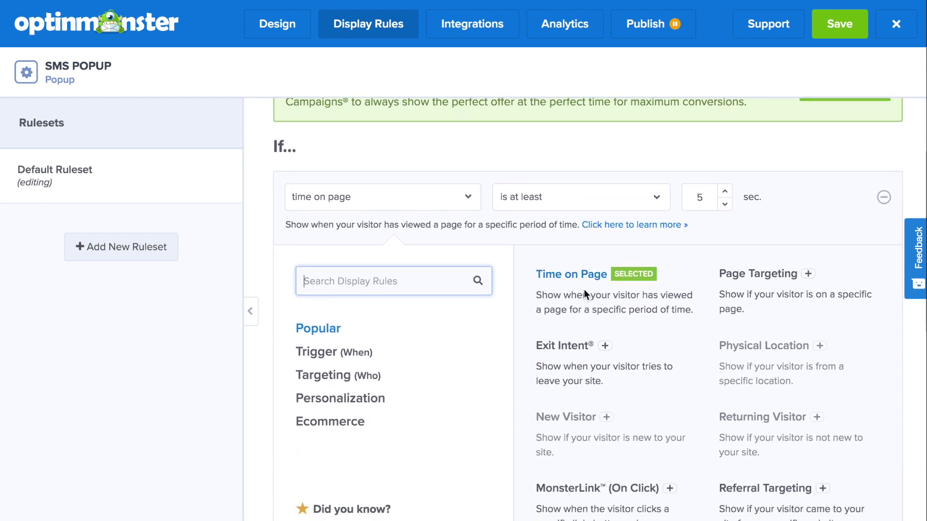
left_click(573, 347)
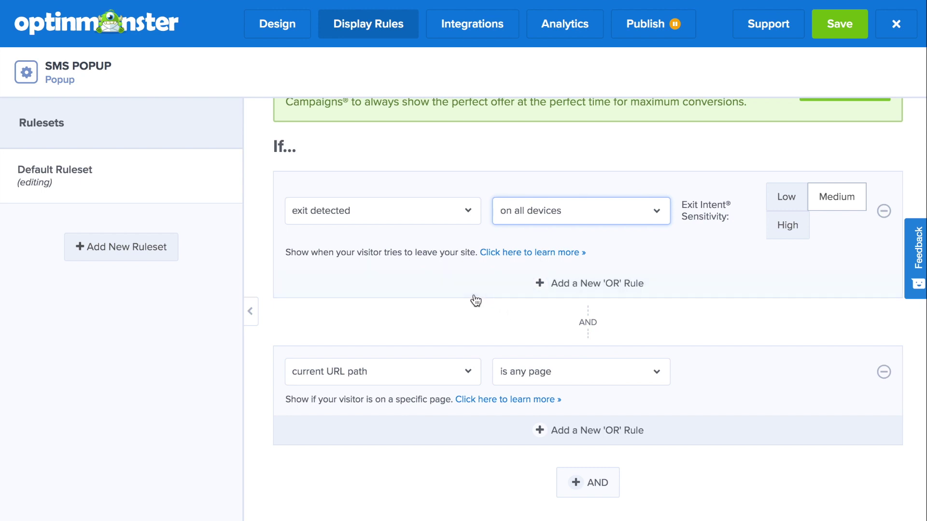
scroll(494, 318, "down", 1)
scroll(493, 319, "up", 1)
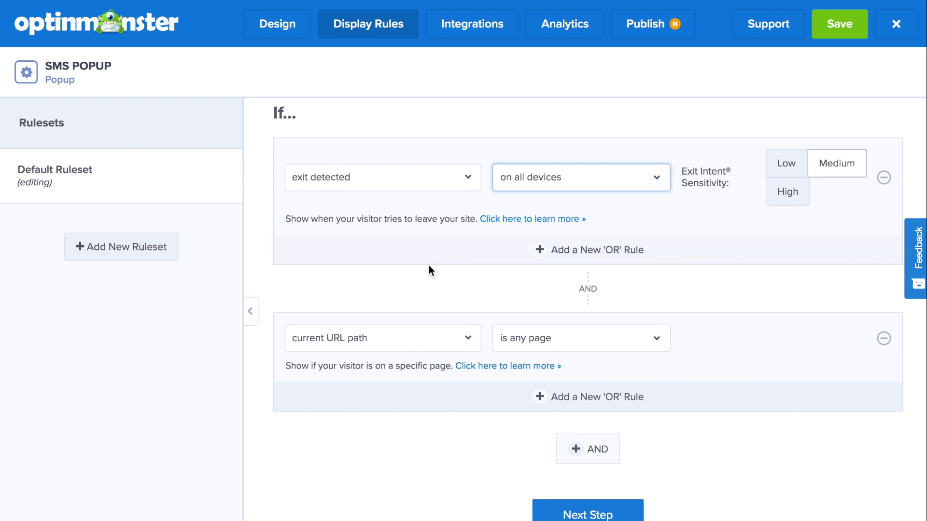
Step: Target pages whose URL path contains 'design' and step through Actions and Summary
left_click(621, 306)
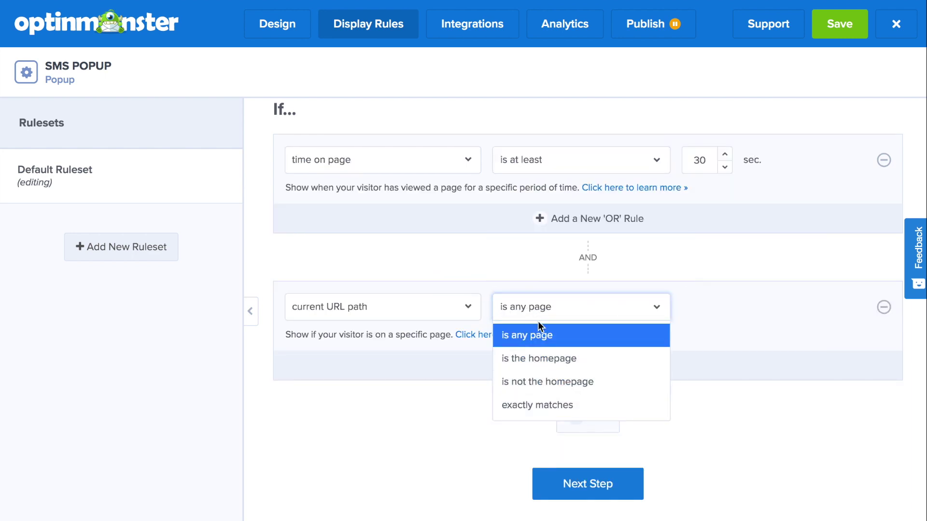
scroll(549, 364, "down", 2)
left_click(545, 401)
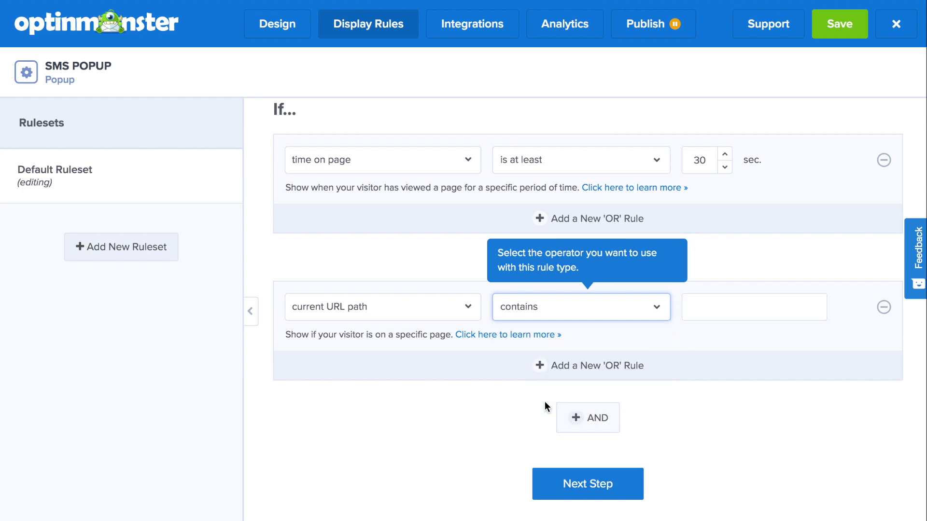
left_click(706, 300)
type("design")
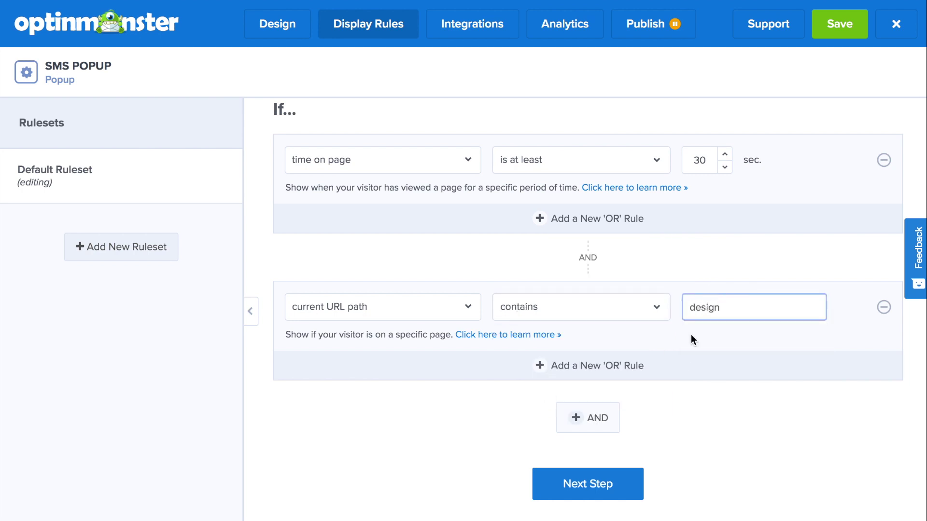
left_click(618, 483)
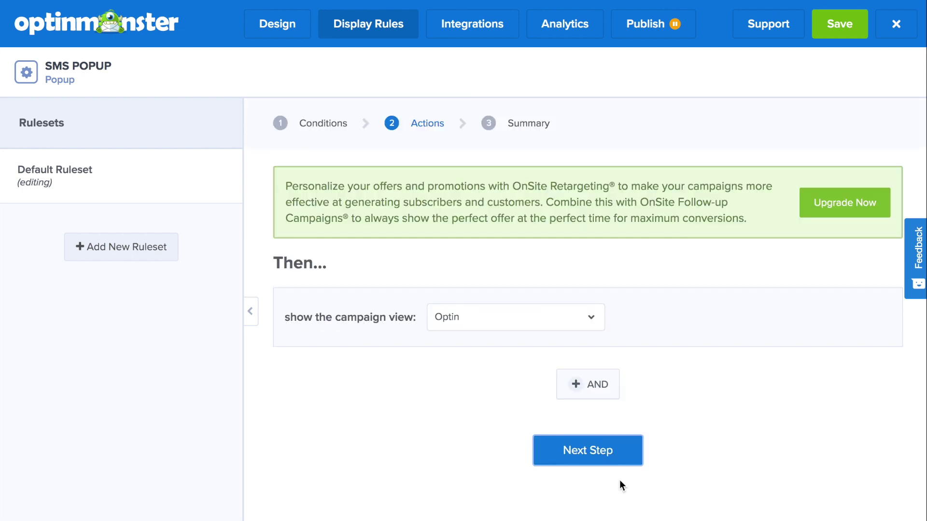
left_click(609, 453)
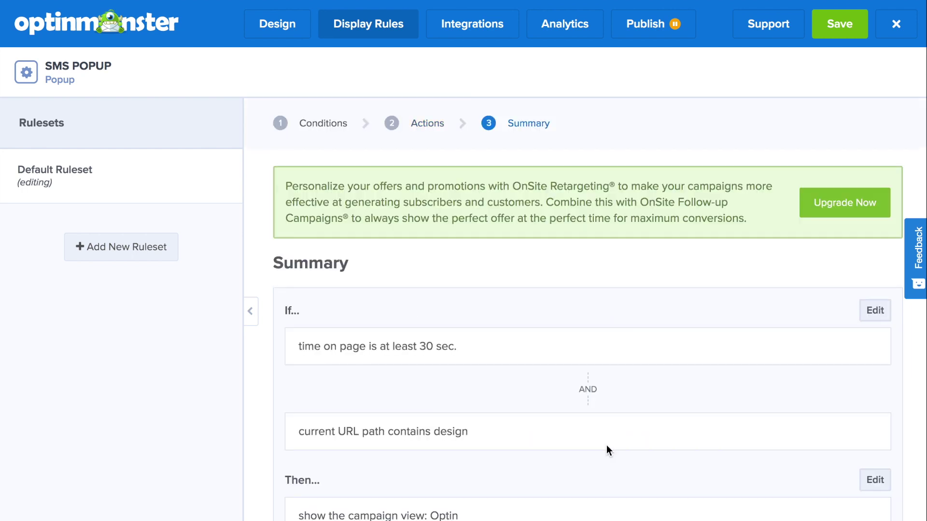
left_click(478, 25)
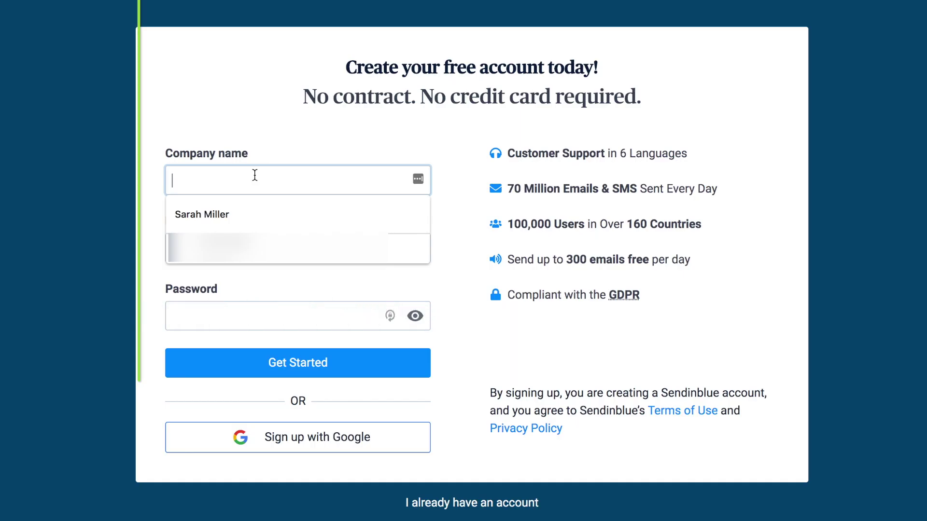
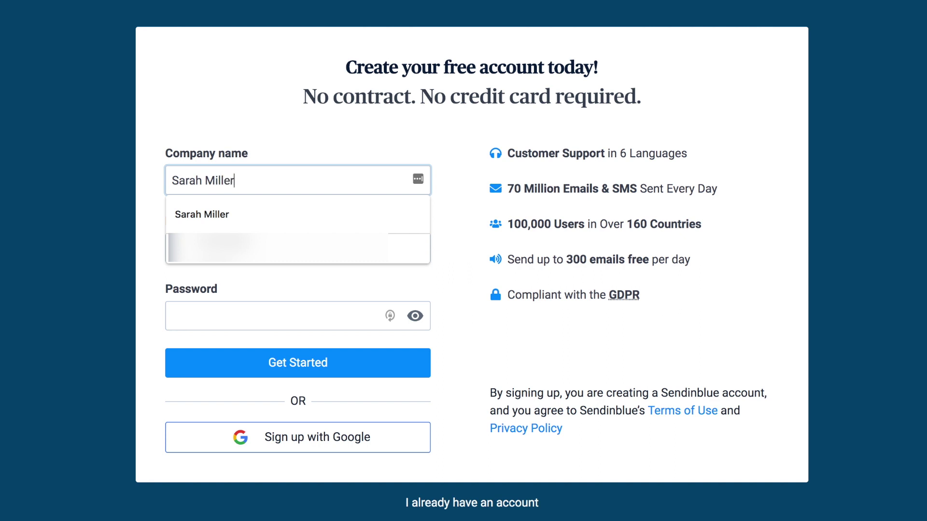
Step: Enter the company name, email address and account password on the Sendinblue sign-up form
key("Tab")
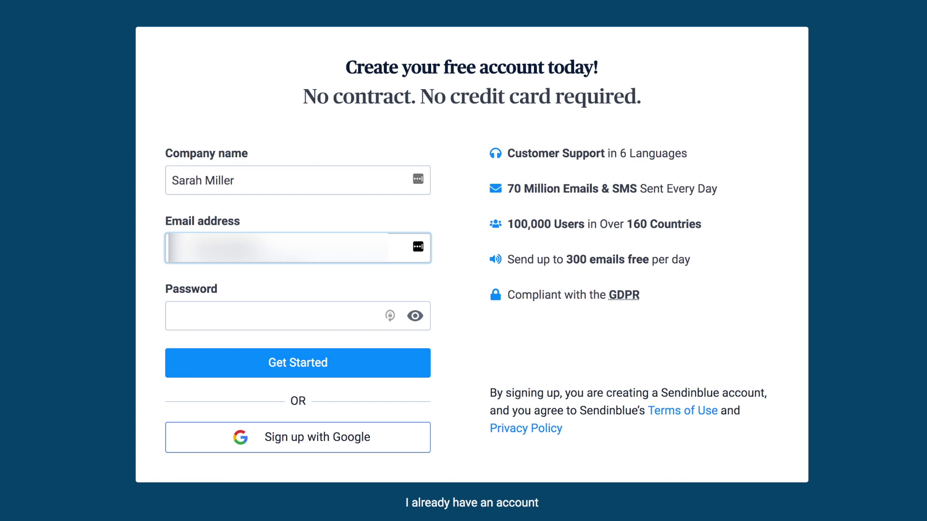
key("Tab")
type("*********")
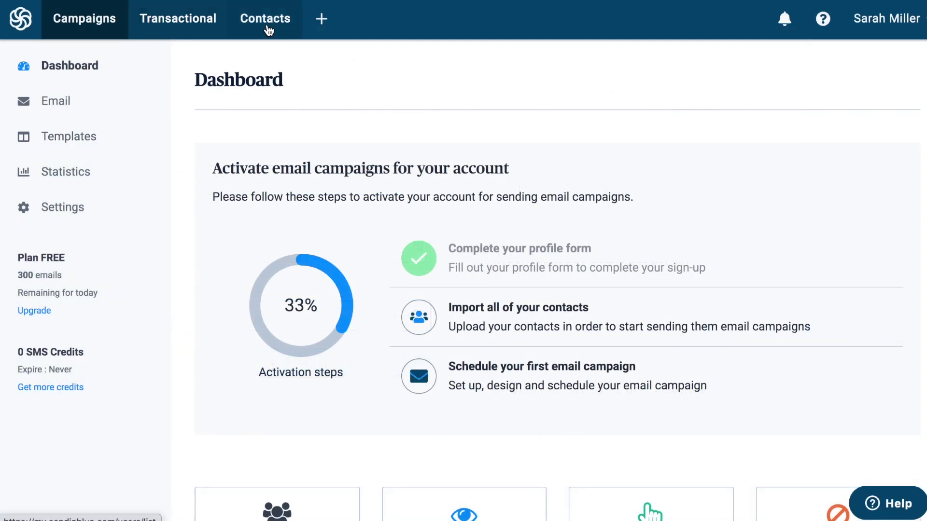
Step: Search Sendinblue's apps for 'sms' and switch on the SMS Campaigns app
left_click(320, 22)
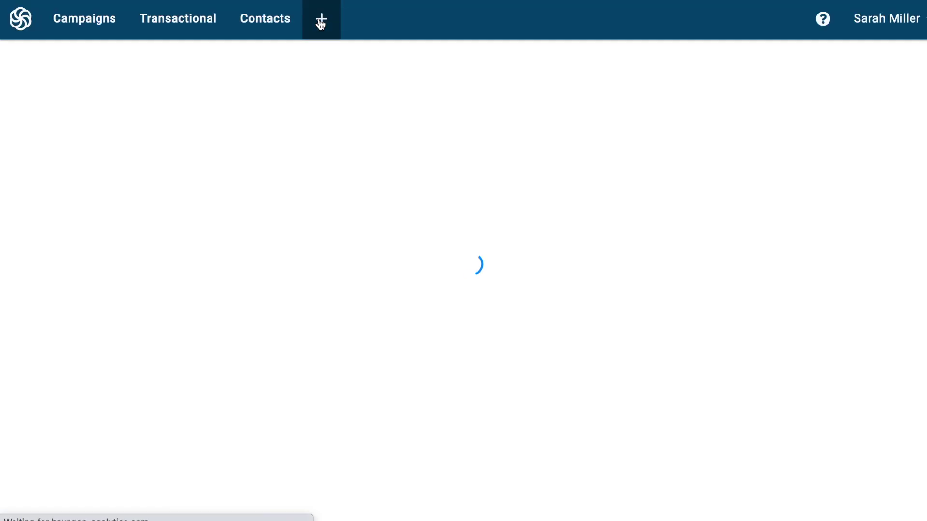
scroll(338, 147, "down", 5)
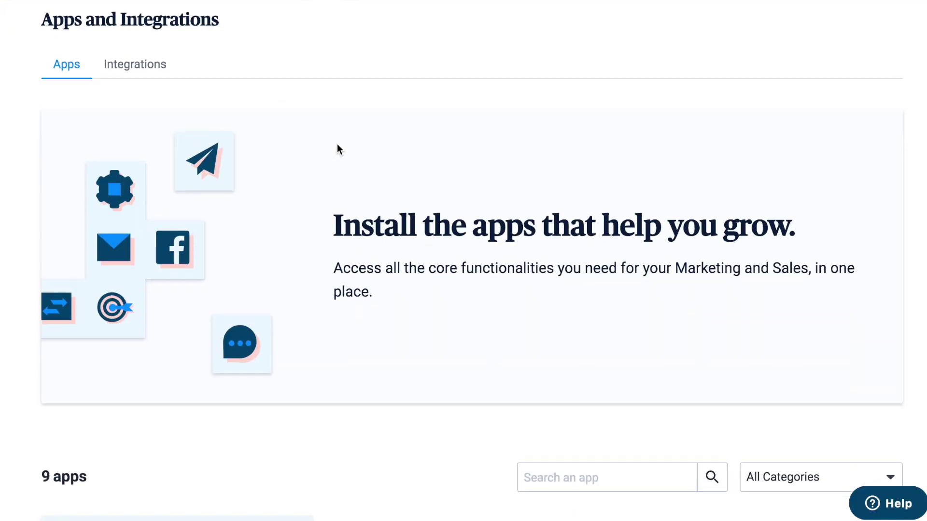
scroll(279, 226, "down", 2)
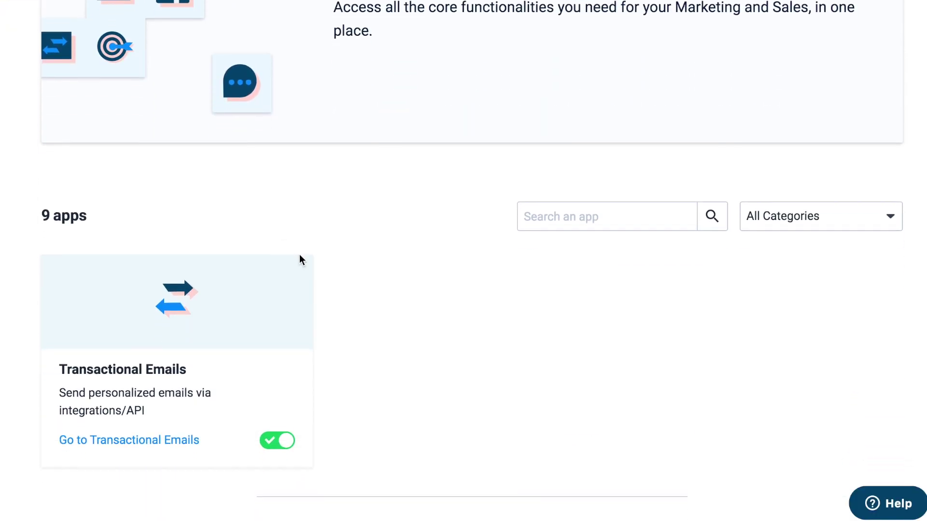
left_click(607, 224)
type("sms")
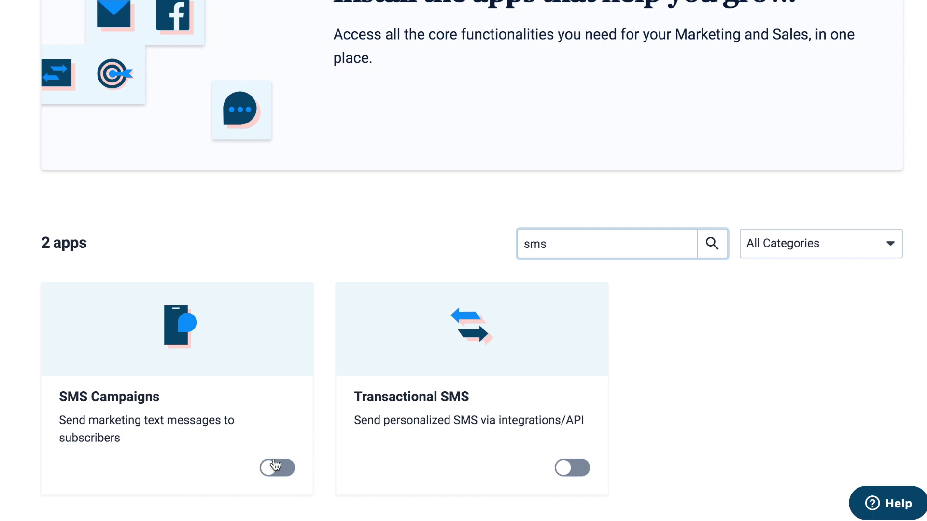
left_click(272, 467)
Step: Open SMS Campaigns, then copy the v2 API key from the SMTP & API page
left_click(209, 343)
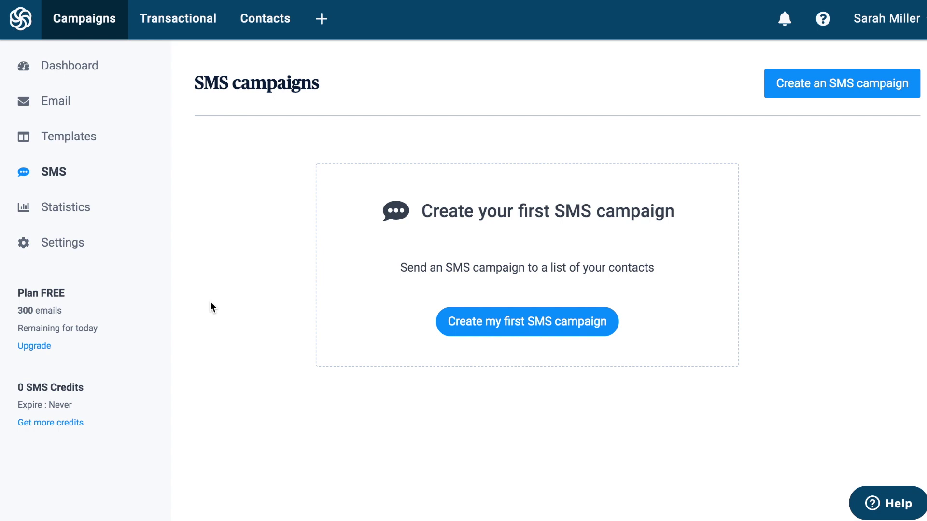
left_click(502, 331)
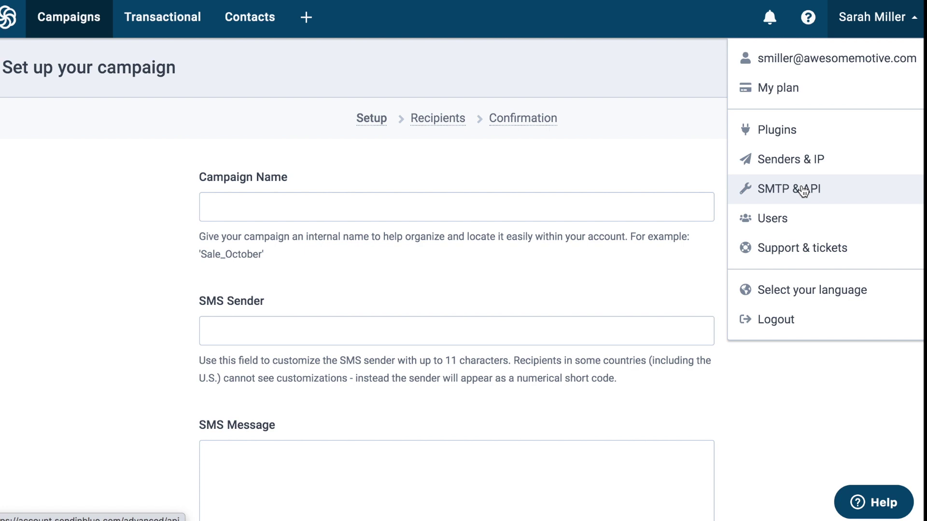
left_click(803, 191)
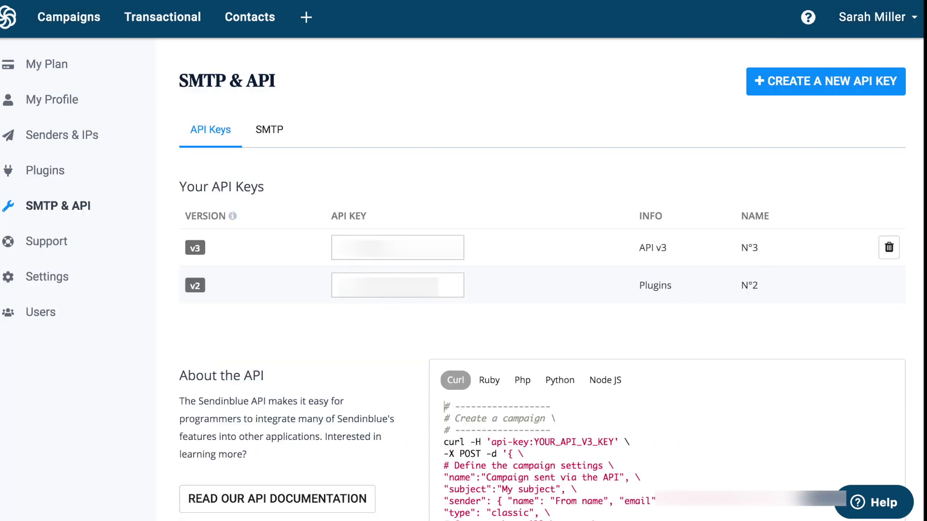
left_click(338, 285)
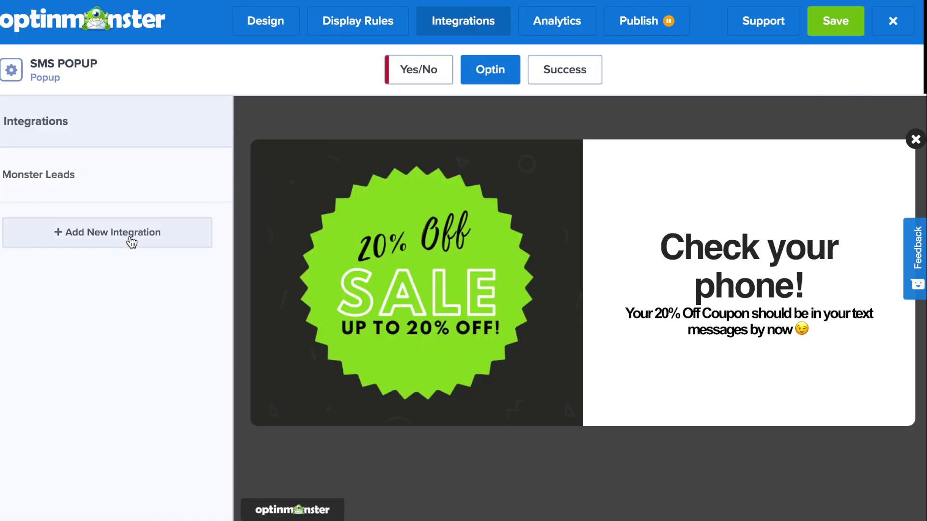
Step: Add a SendinBlue integration labelled 'My Sendinblue Integration' with the copied API key pasted in
left_click(128, 239)
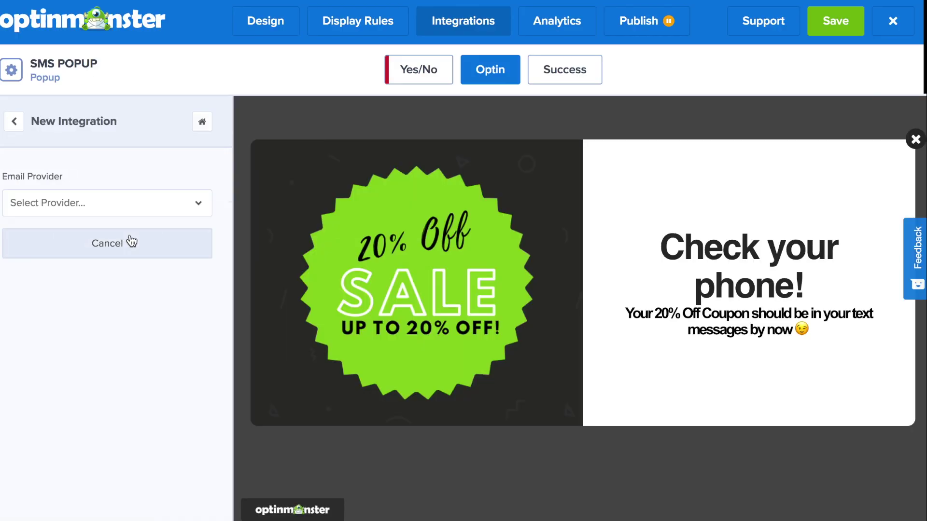
left_click(116, 203)
type("Send")
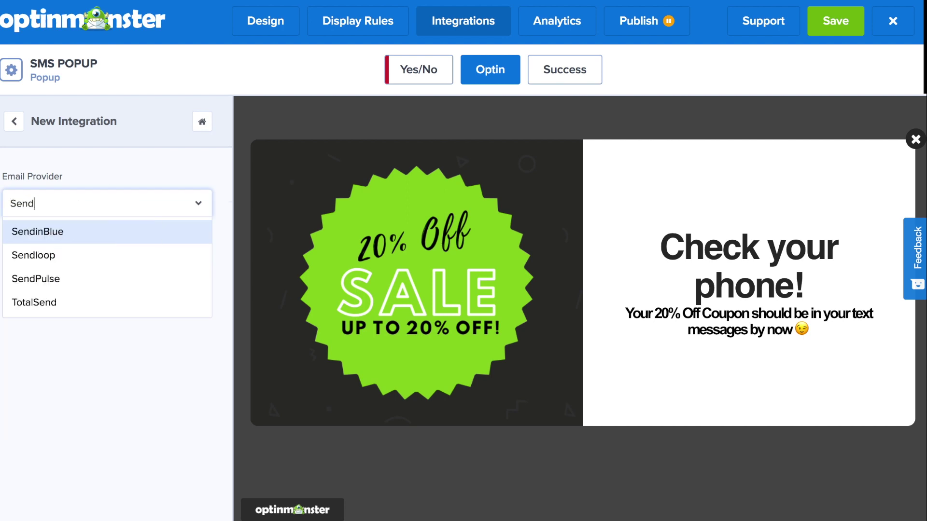
left_click(115, 232)
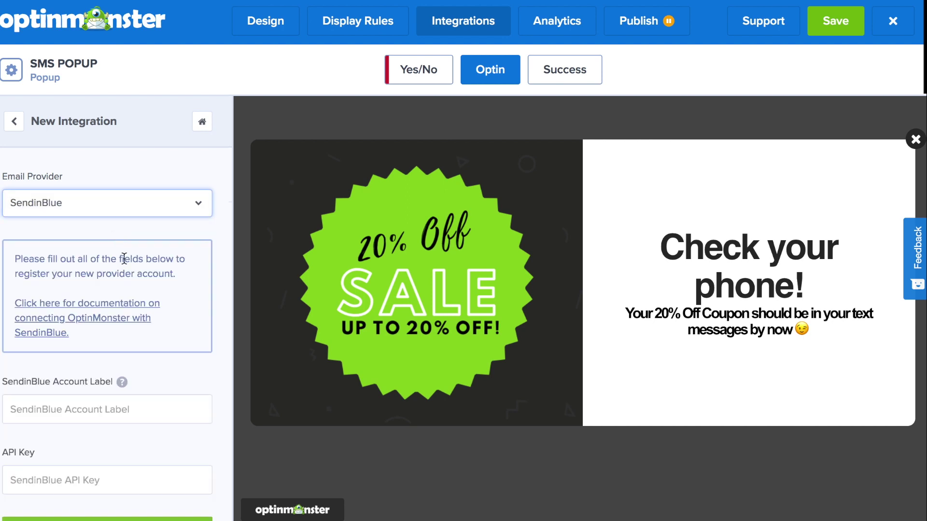
scroll(130, 270, "down", 3)
left_click(124, 340)
type("M")
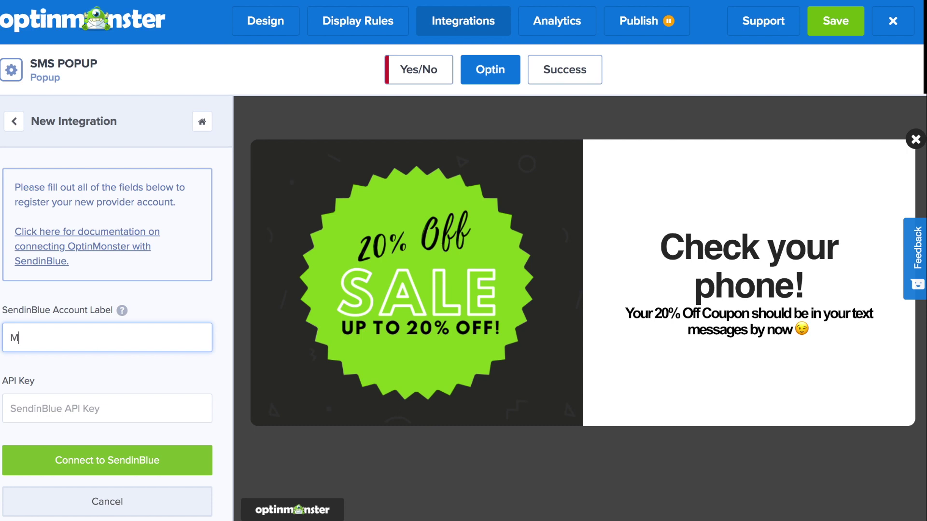
type("y Sendinblue Integration")
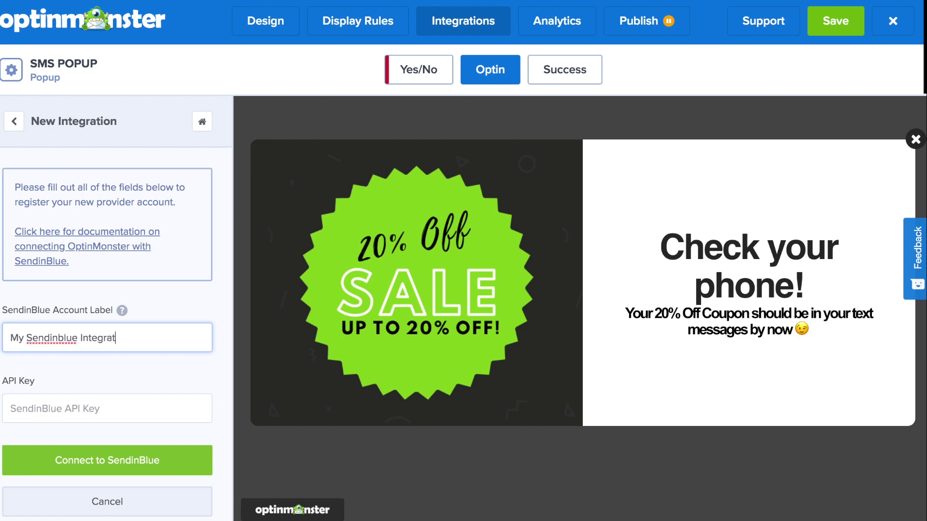
left_click(85, 402)
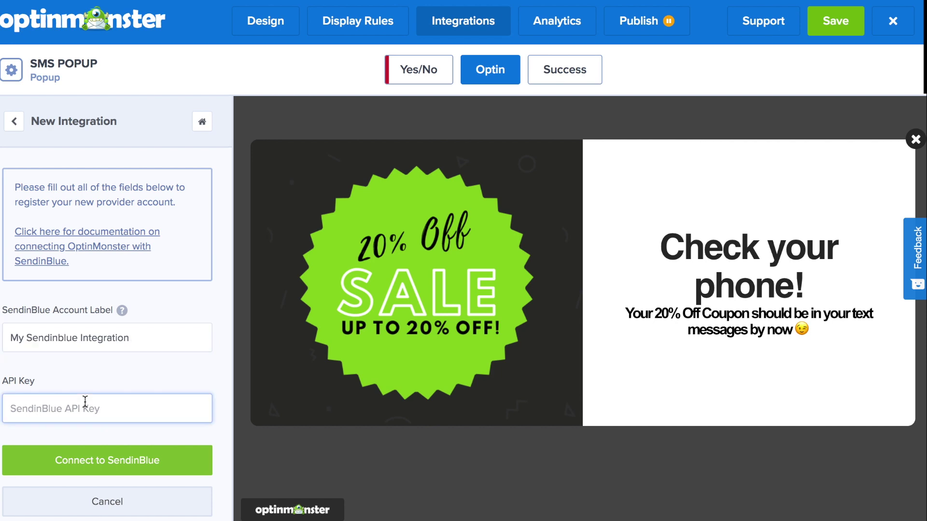
key("ctrl+v")
Step: Connect the account, send subscribers to 'Your first list', save, and view Analytics
left_click(100, 460)
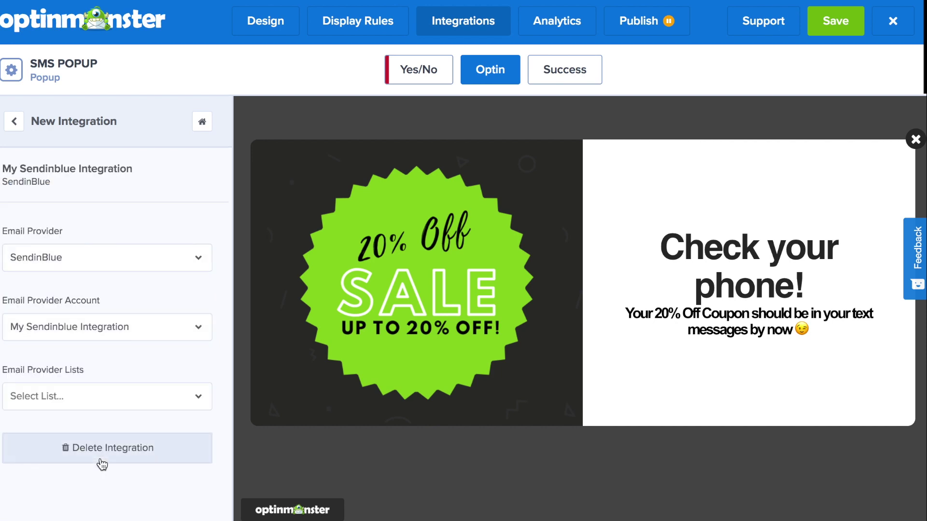
left_click(105, 406)
left_click(103, 423)
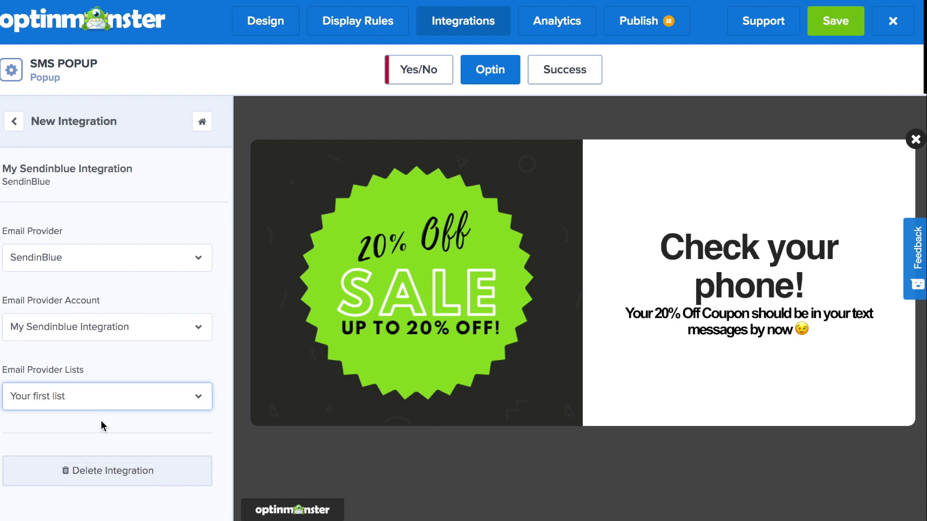
left_click(835, 30)
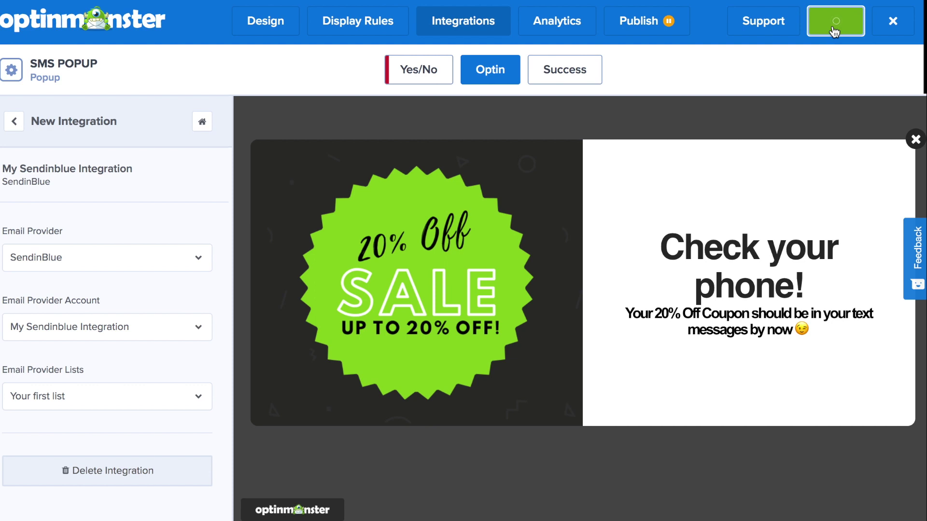
left_click(559, 27)
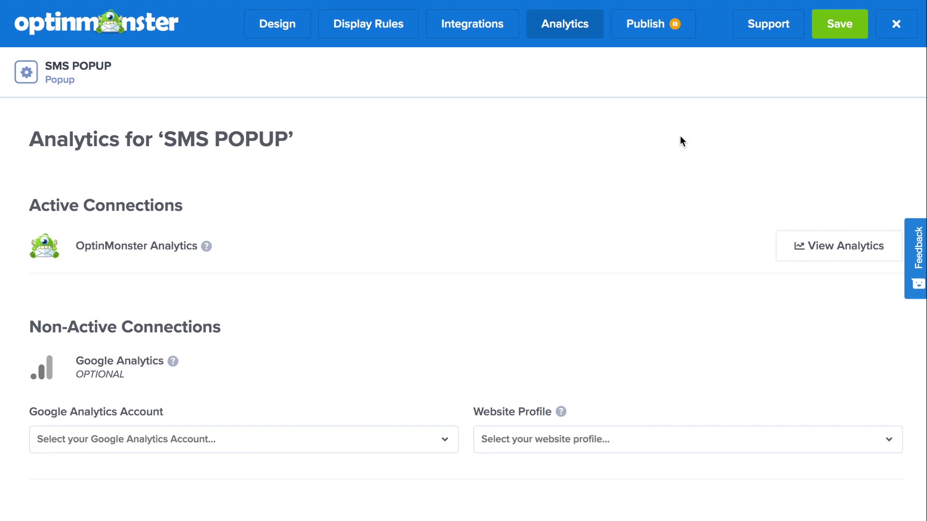
Step: Switch SMS POPUP's status from Paused to Live in Publish and save
left_click(659, 38)
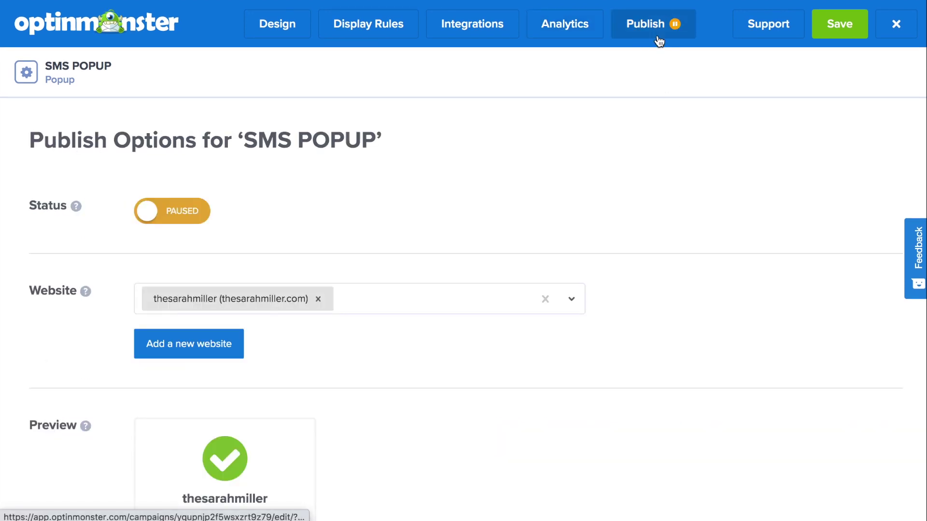
left_click(200, 211)
left_click(840, 34)
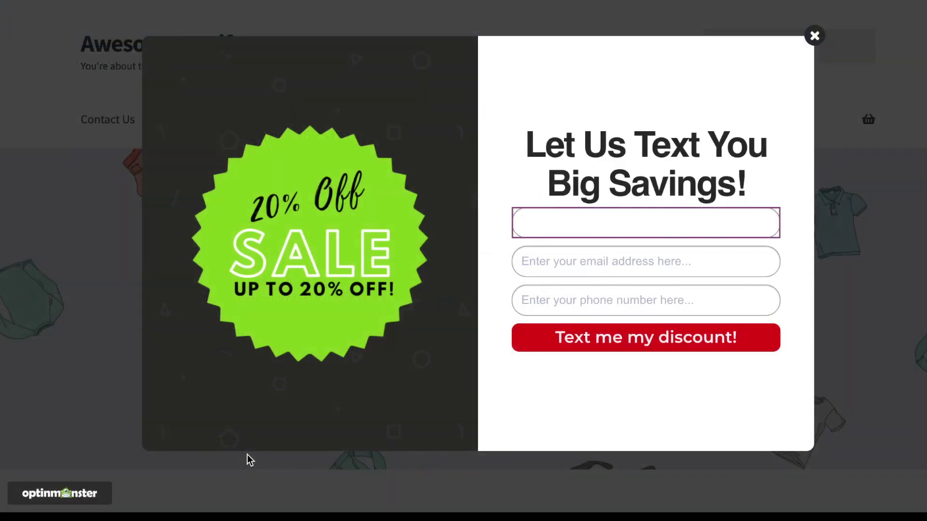
Step: Fill the live popup's form with a test first name and email address
type("Sarah")
key("Tab")
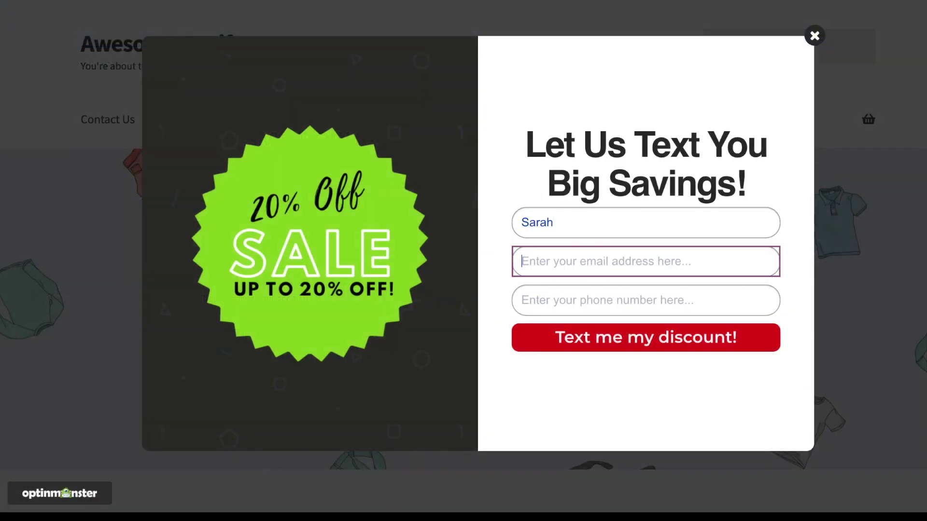
type("sarah@exap")
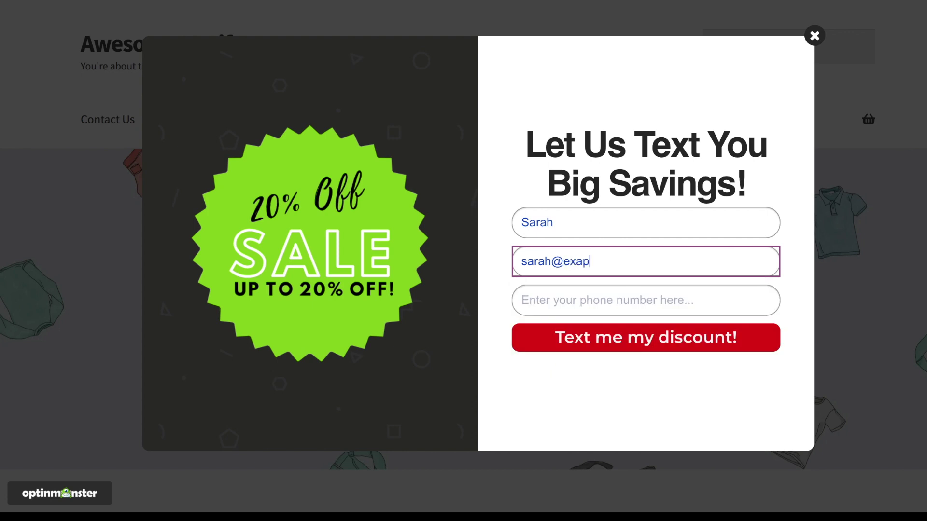